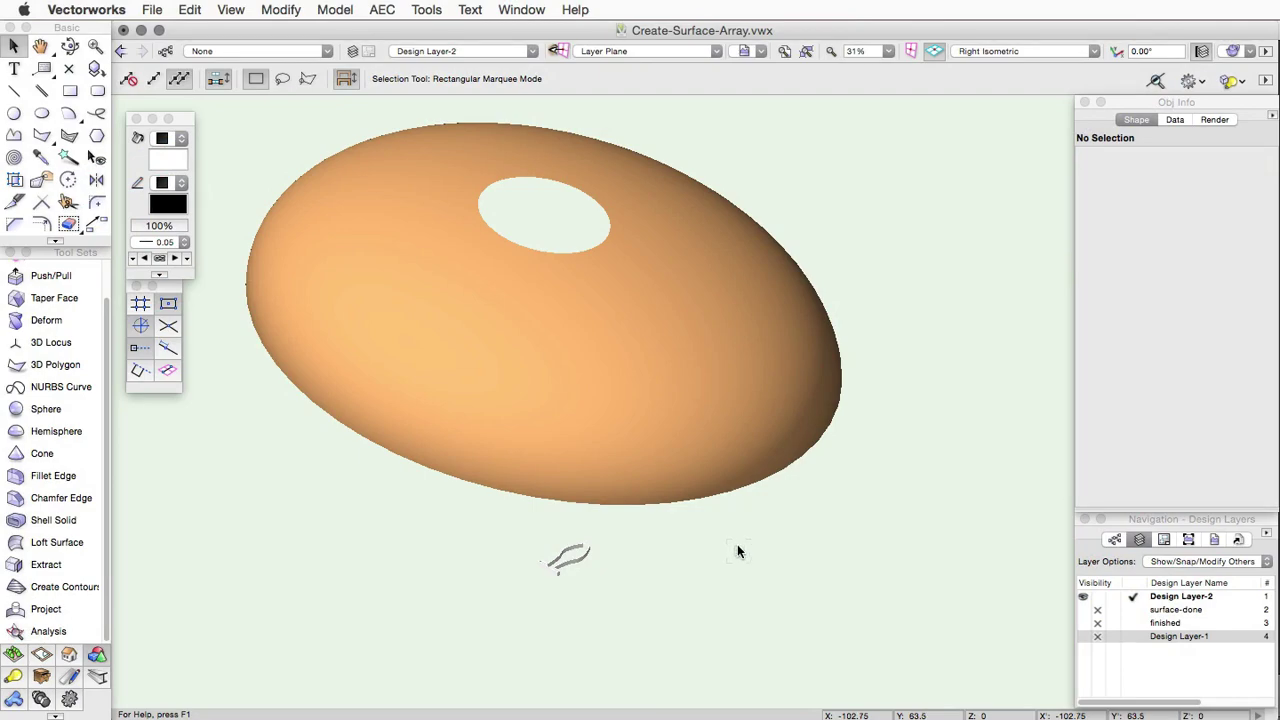
Create a surface array that repeats the small extruded shape over the NURBS dome surface, using the default array settings
{"action": "left_click", "coordinate": [735, 488]}
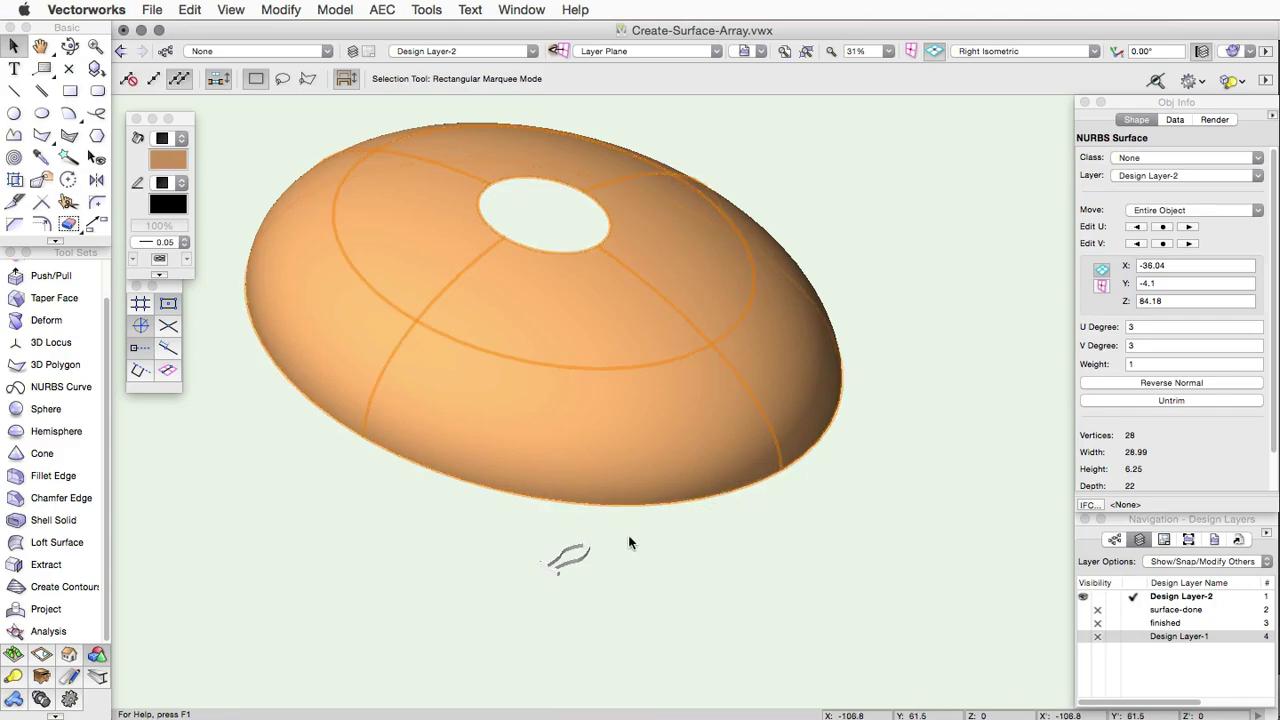
{"action": "left_click", "coordinate": [565, 557]}
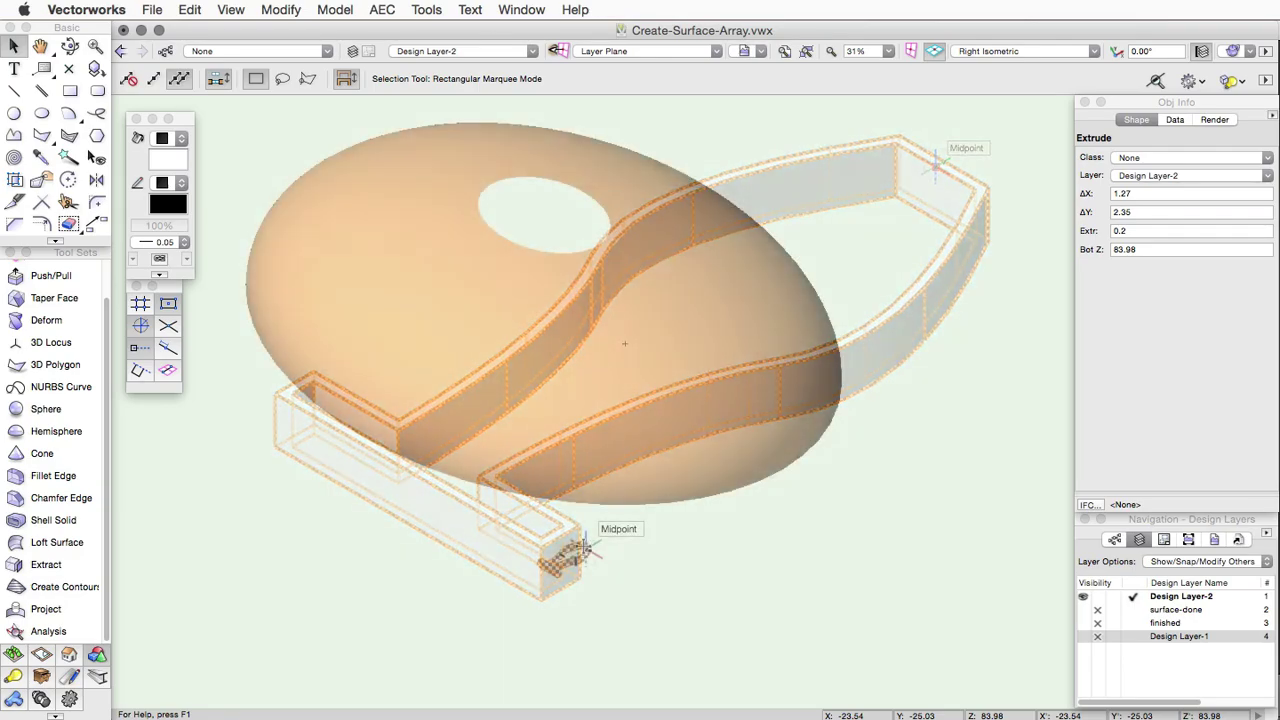
{"action": "left_click", "coordinate": [606, 494], "text": "shift"}
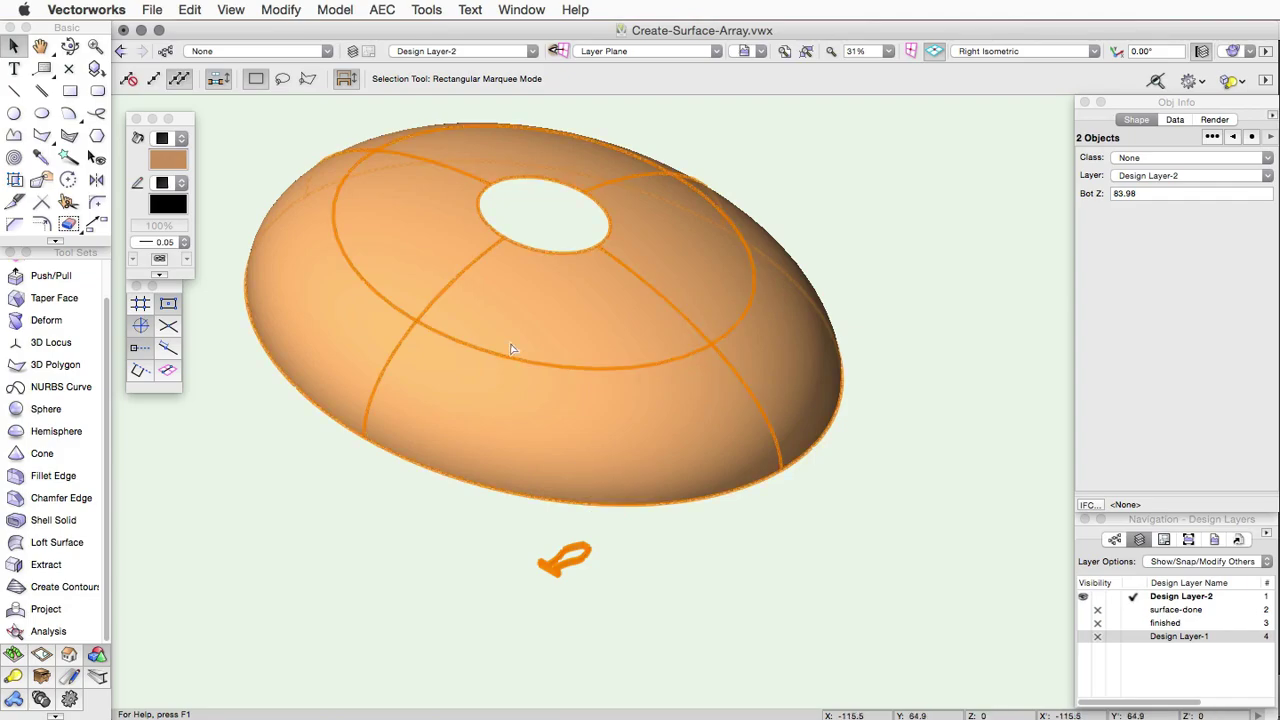
{"action": "left_click", "coordinate": [281, 10]}
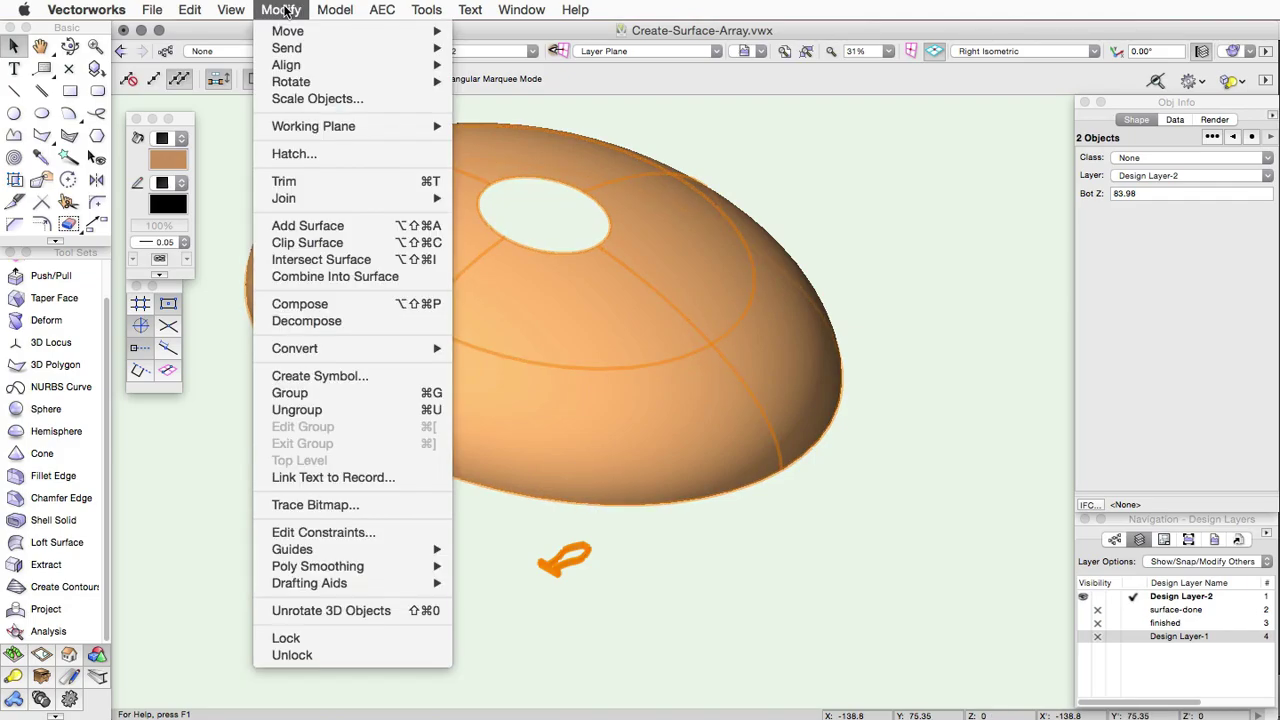
{"action": "mouse_move", "coordinate": [335, 10]}
{"action": "left_click", "coordinate": [326, 194]}
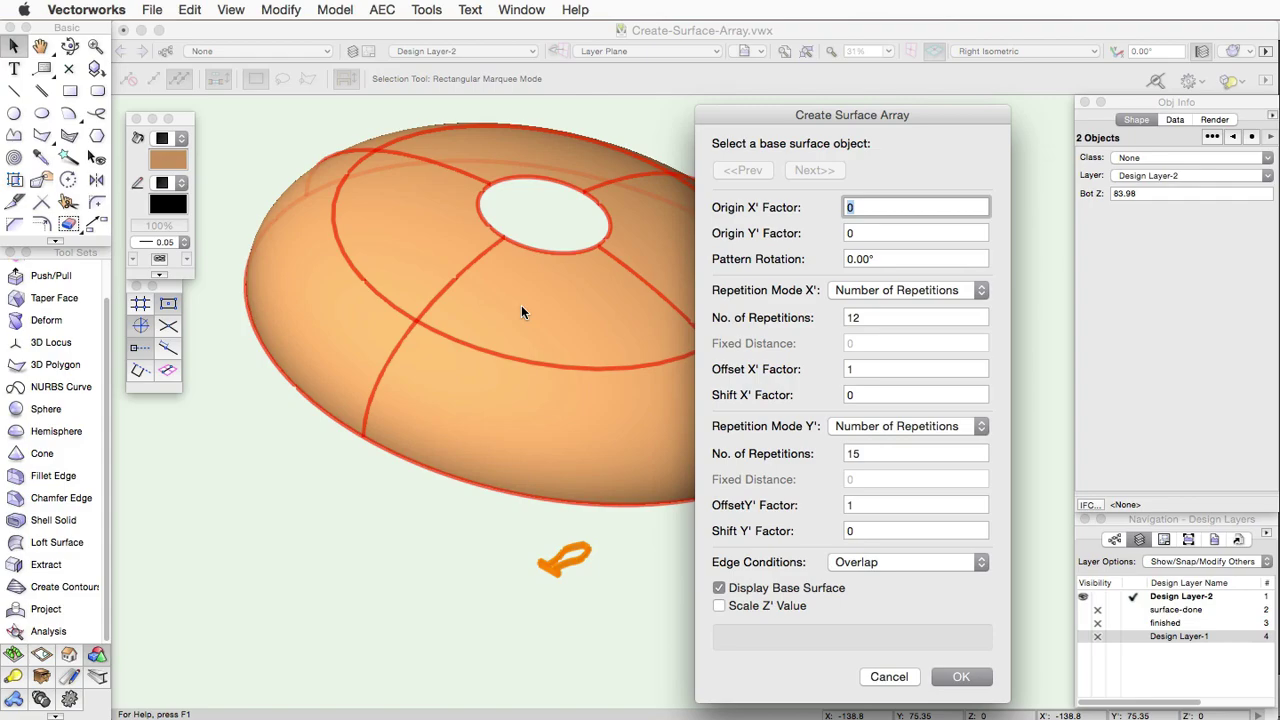
{"action": "left_click", "coordinate": [946, 679]}
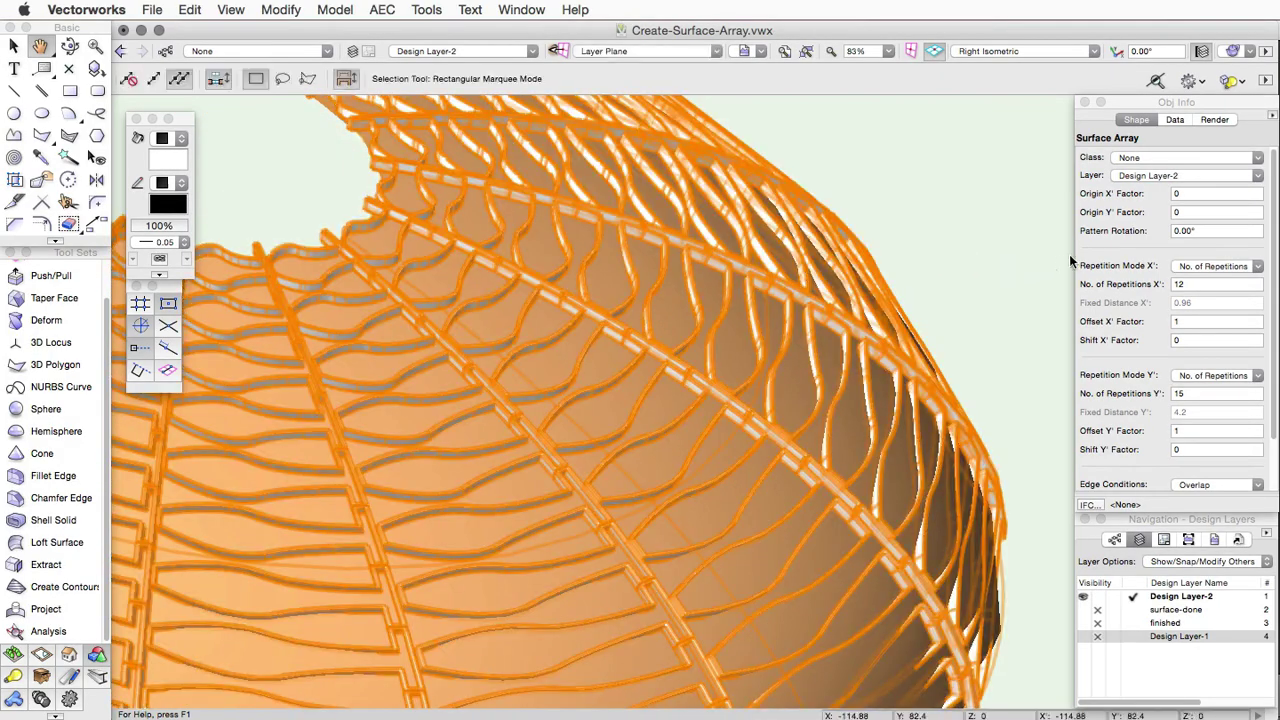
Set the surface array's Origin X' Factor to 0.5 and its Origin Y' Factor to -0.5
{"action": "left_click", "coordinate": [1200, 193]}
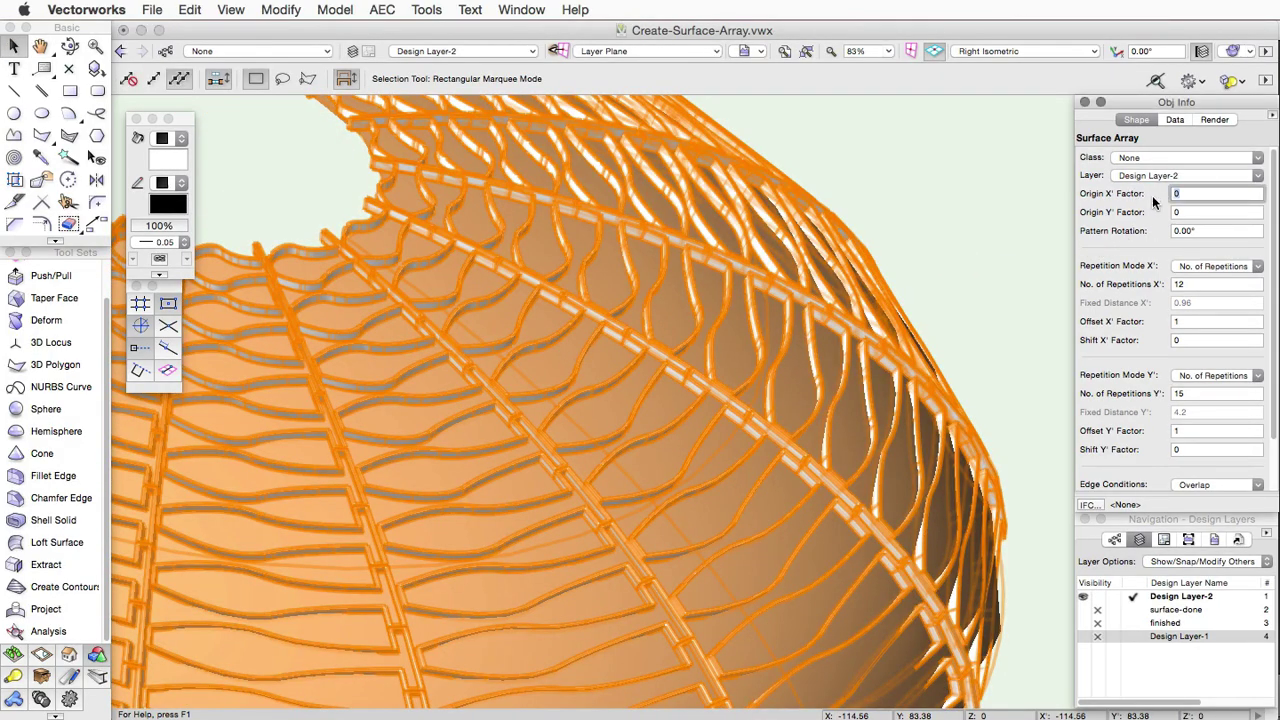
{"action": "left_click", "coordinate": [1187, 193]}
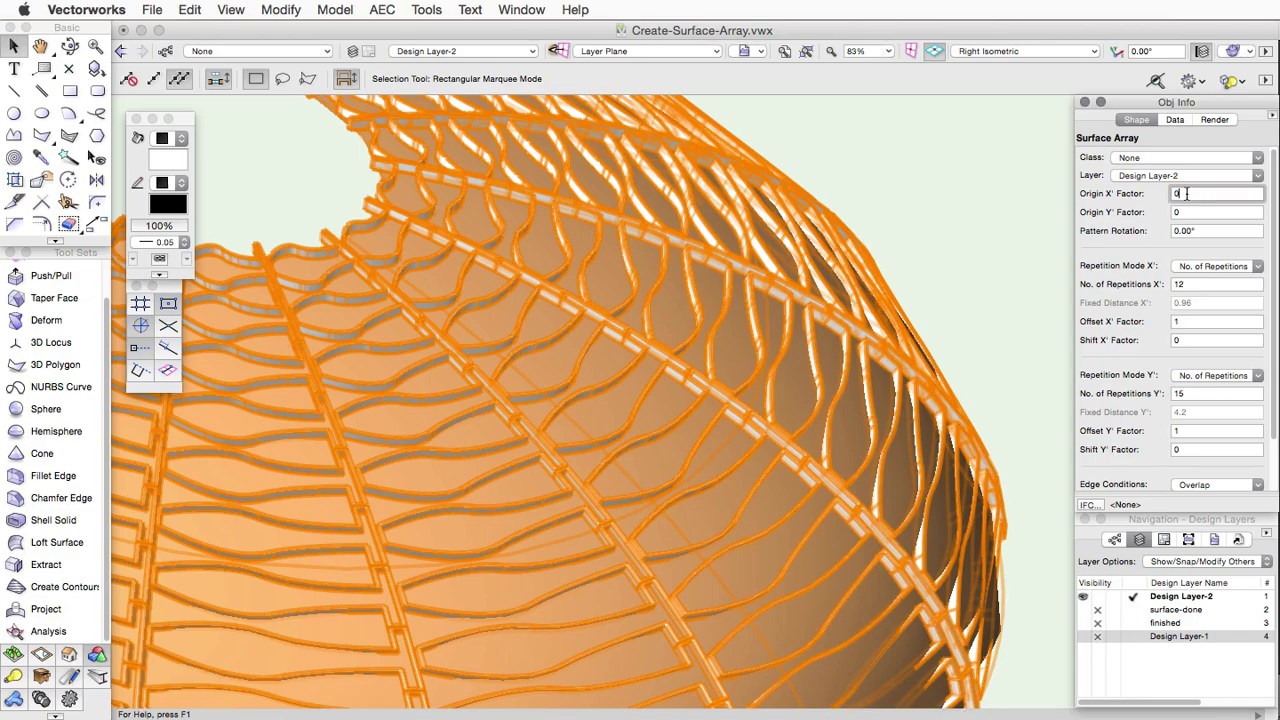
{"action": "type", "text": ".5"}
{"action": "key", "text": "Return"}
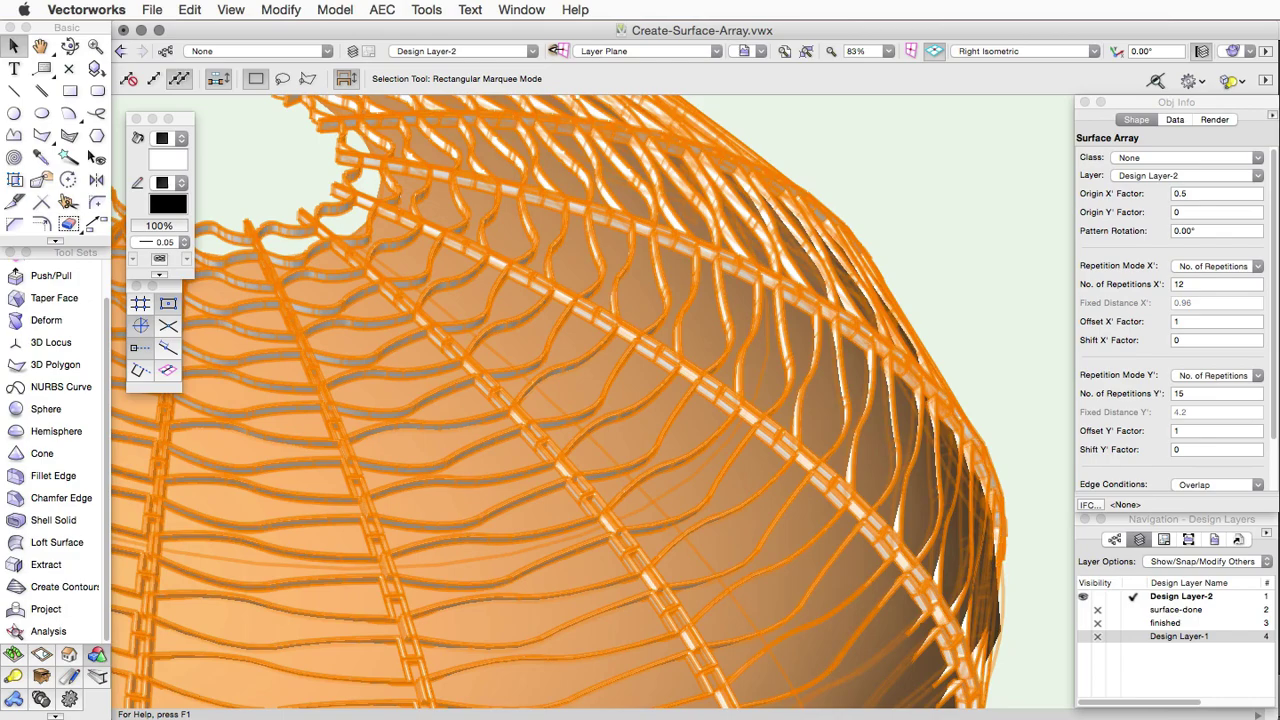
{"action": "left_click", "coordinate": [1190, 212]}
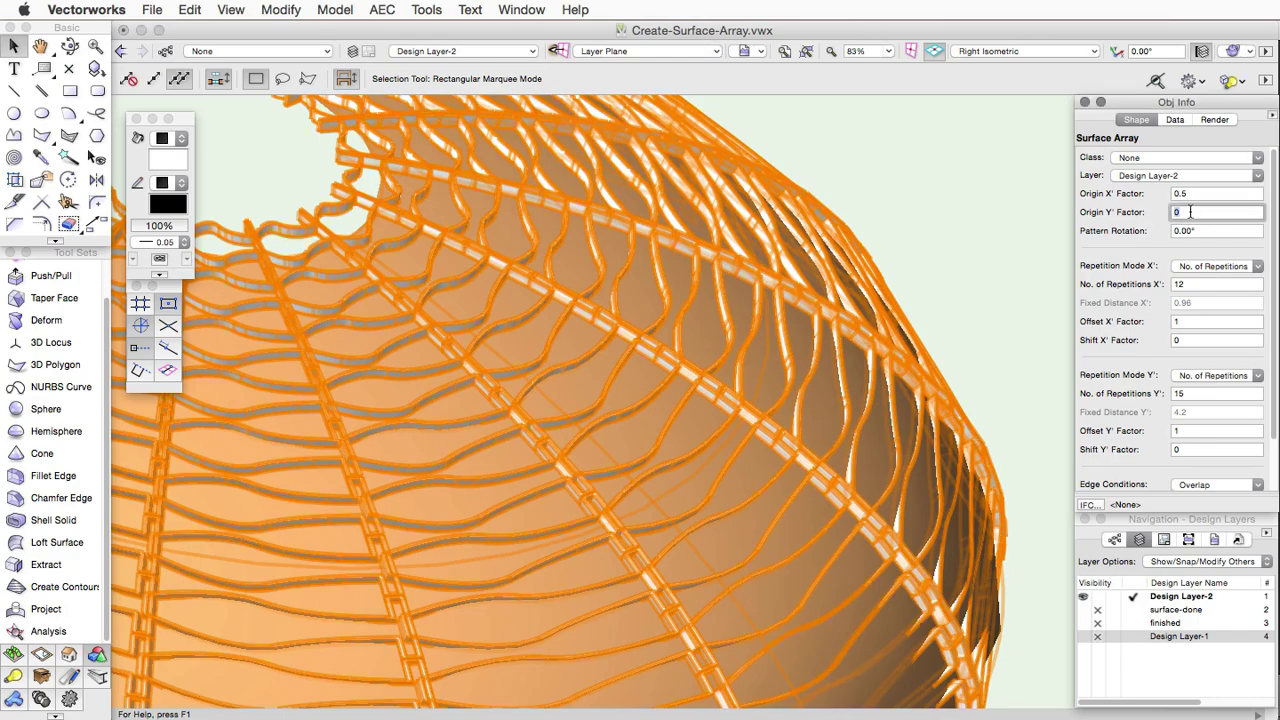
{"action": "type", "text": "-.5"}
{"action": "key", "text": "Return"}
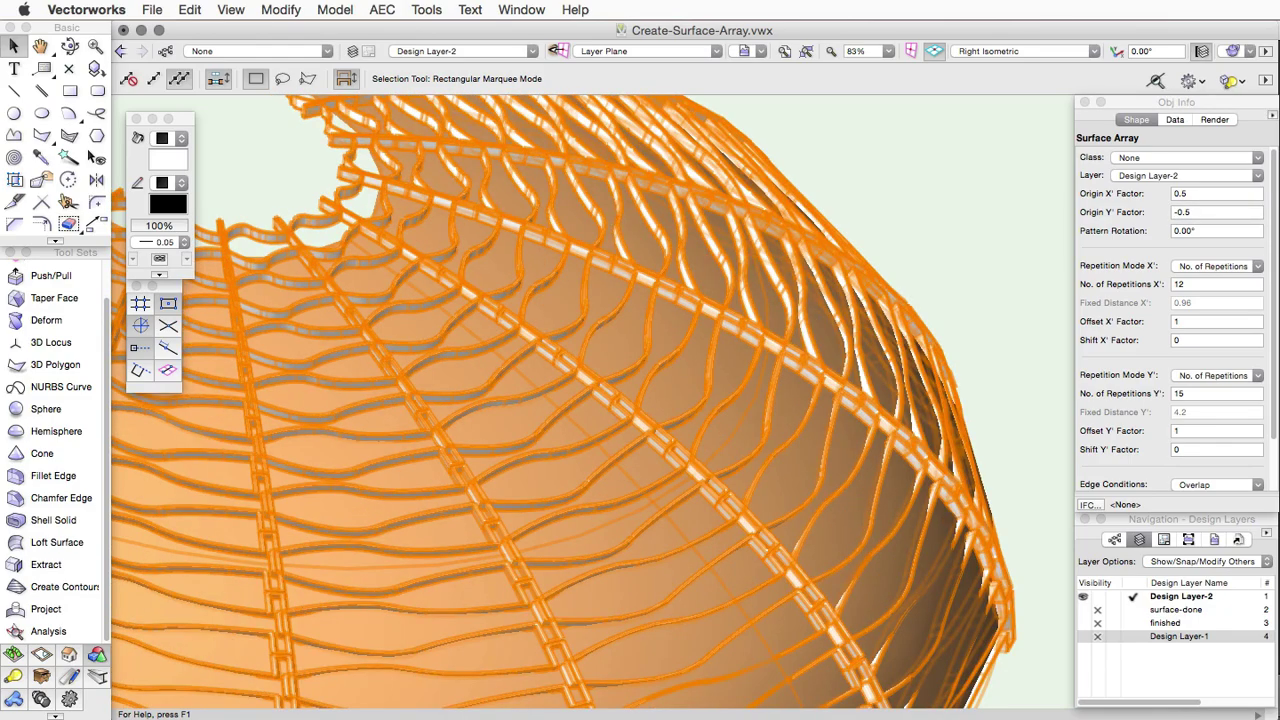
Set the surface array's pattern rotation to 90°
{"action": "left_click", "coordinate": [1192, 231]}
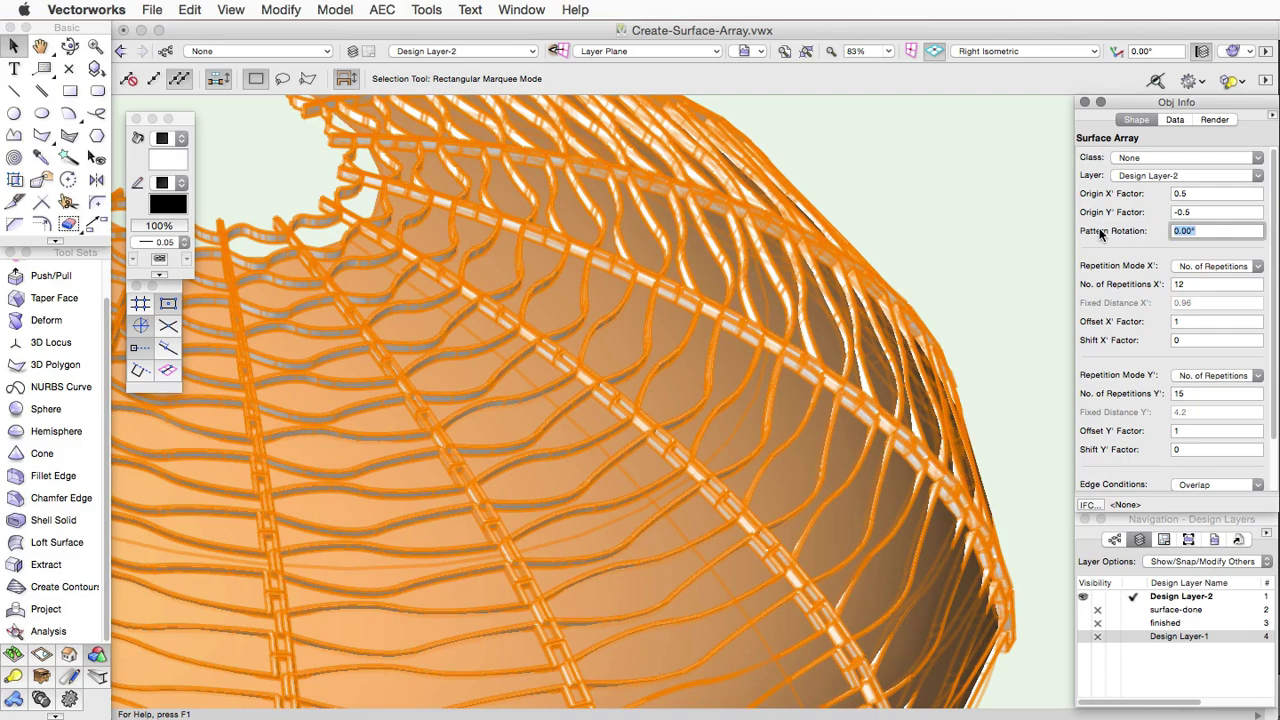
{"action": "type", "text": "90"}
{"action": "key", "text": "Return"}
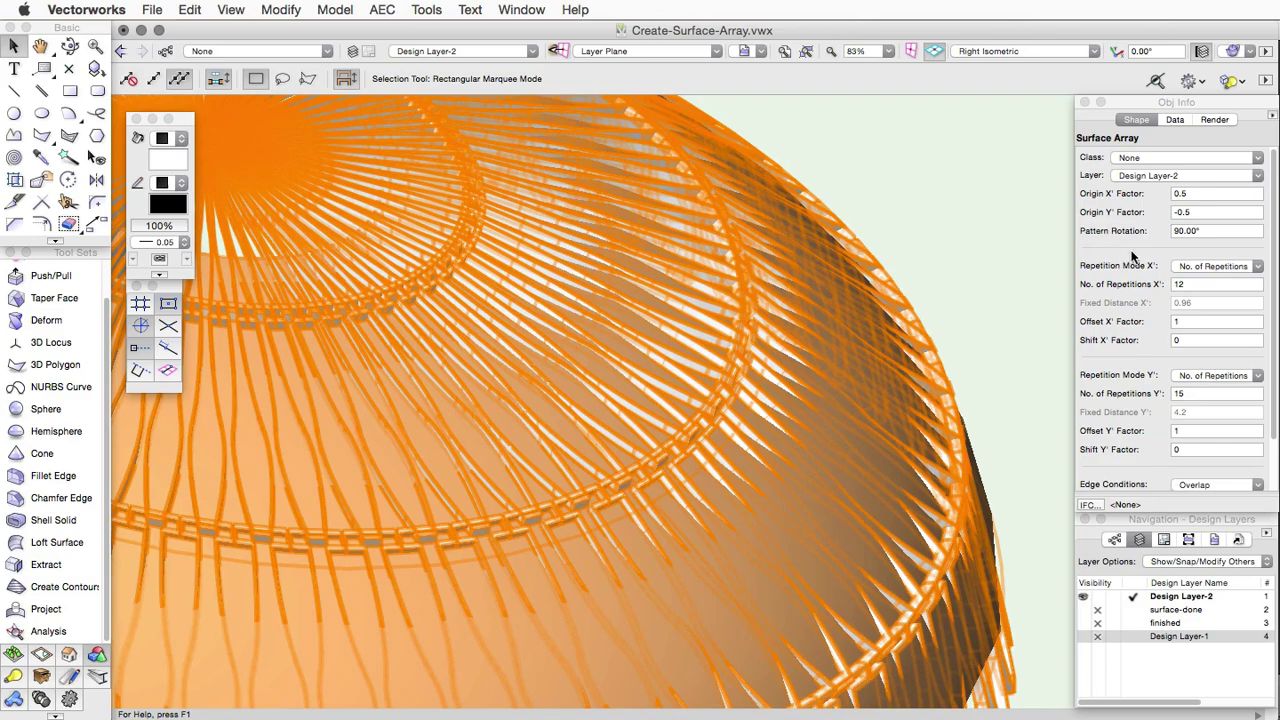
Try 10 and 6 as the surface array's number of repetitions in X', using the No. of Repetitions mode
{"action": "left_click", "coordinate": [1204, 268]}
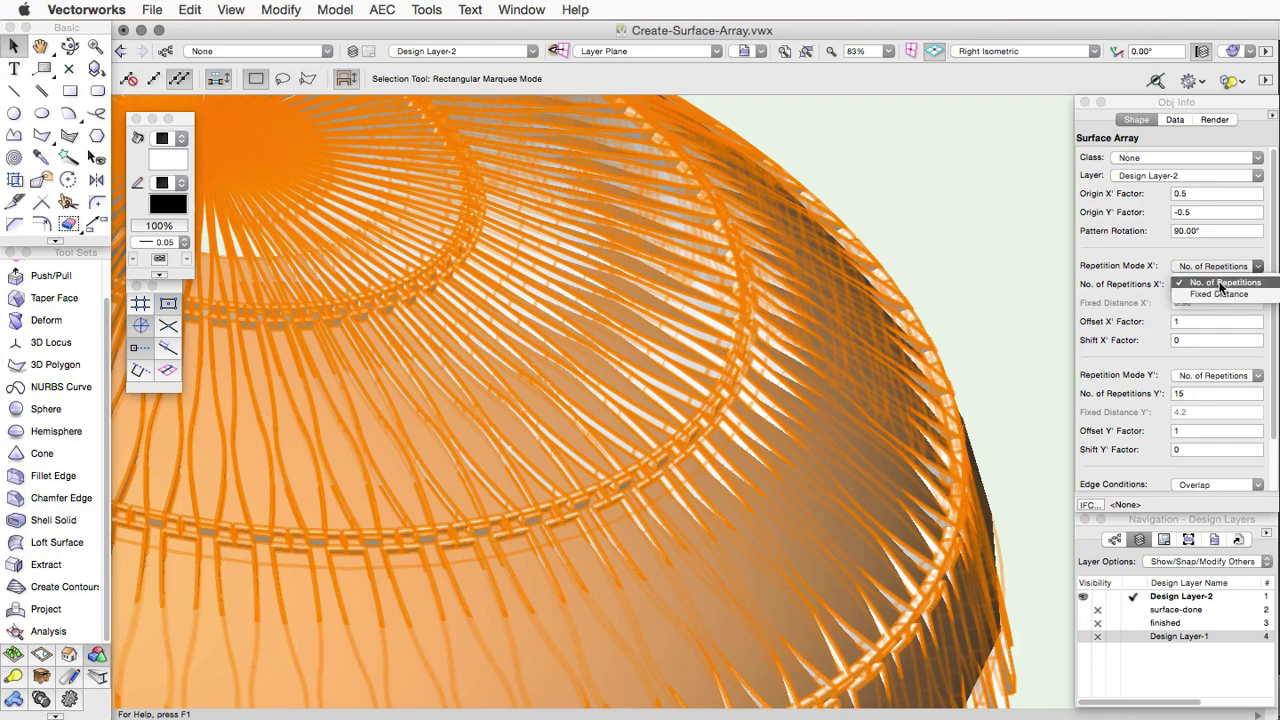
{"action": "left_click", "coordinate": [1220, 286]}
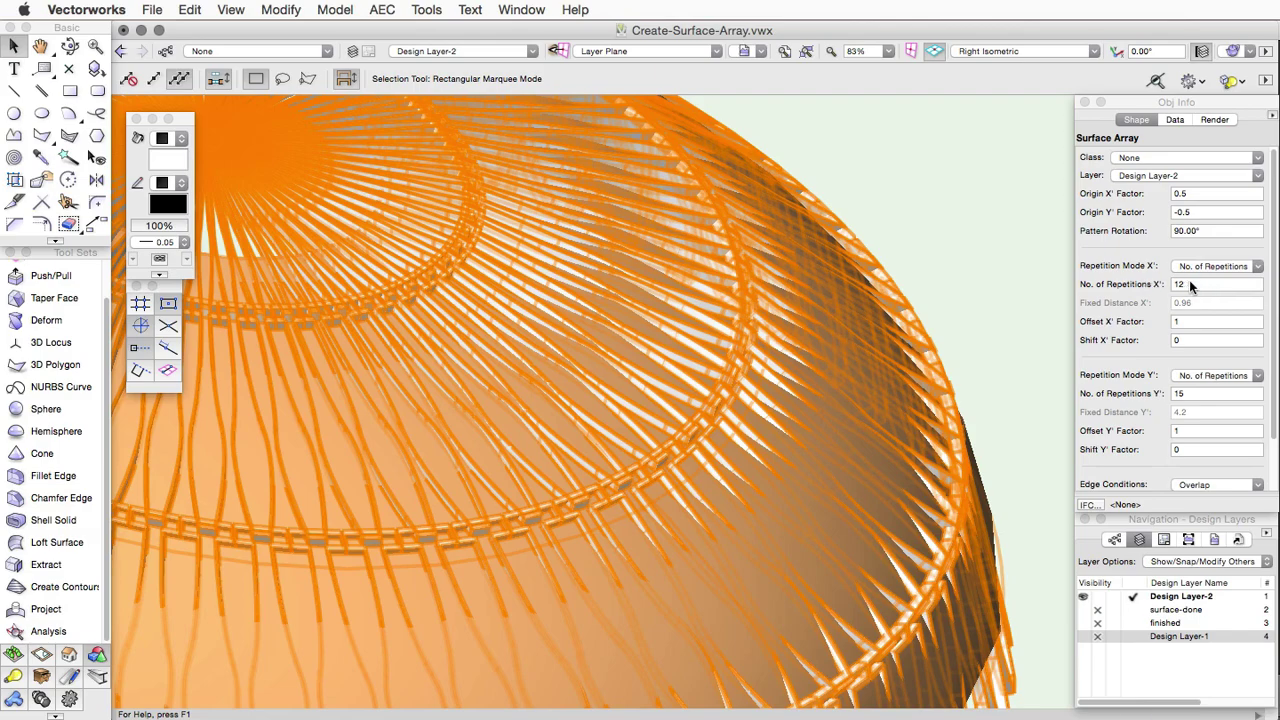
{"action": "left_click", "coordinate": [1190, 285]}
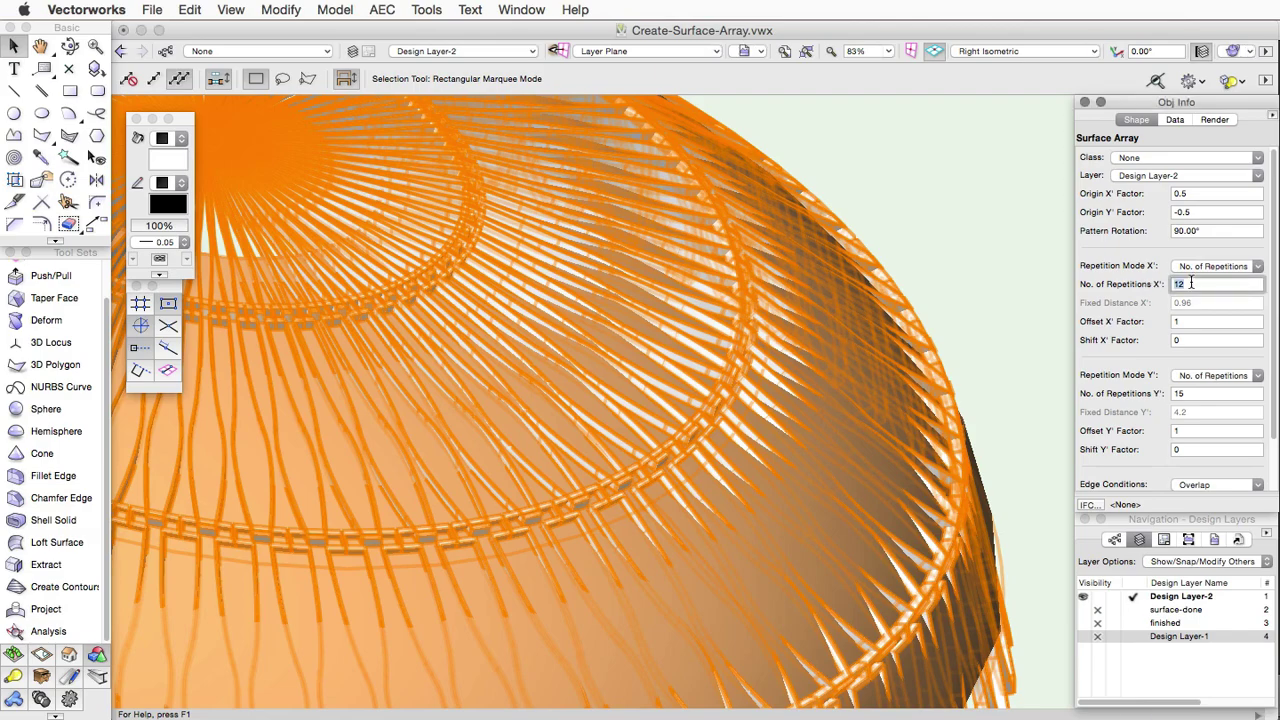
{"action": "type", "text": "10"}
{"action": "key", "text": "Return"}
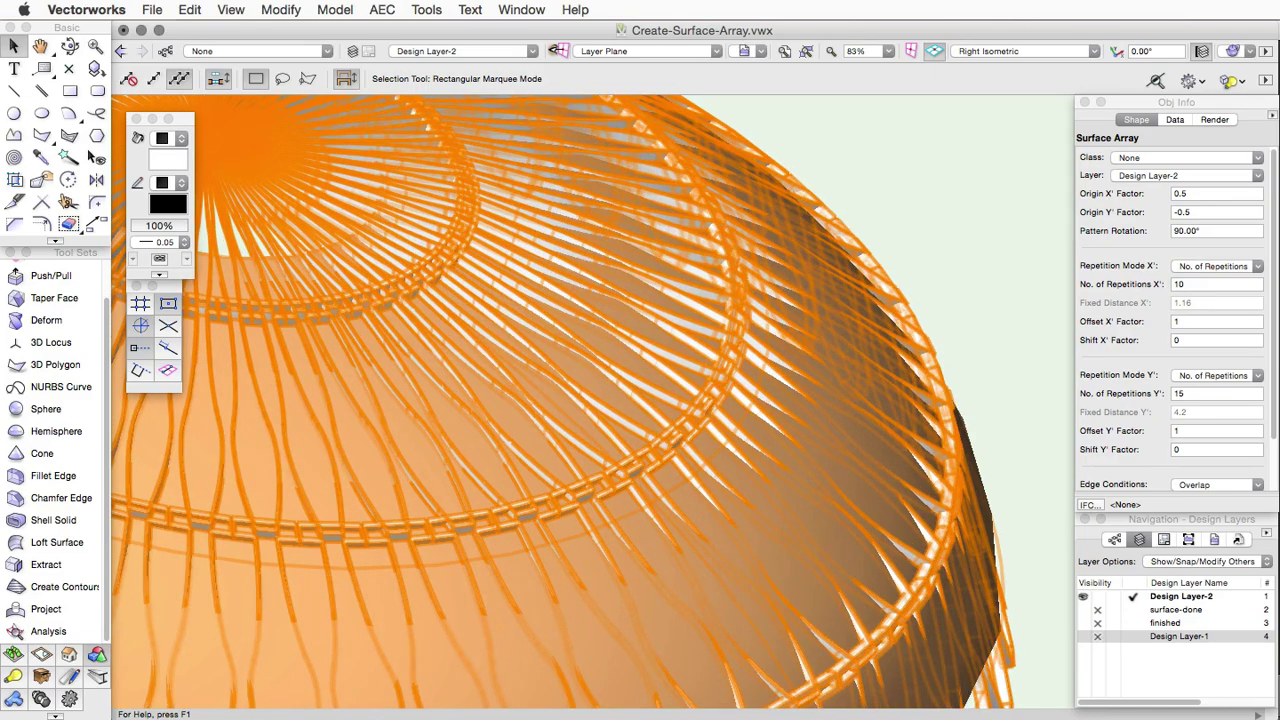
{"action": "left_click", "coordinate": [1176, 285]}
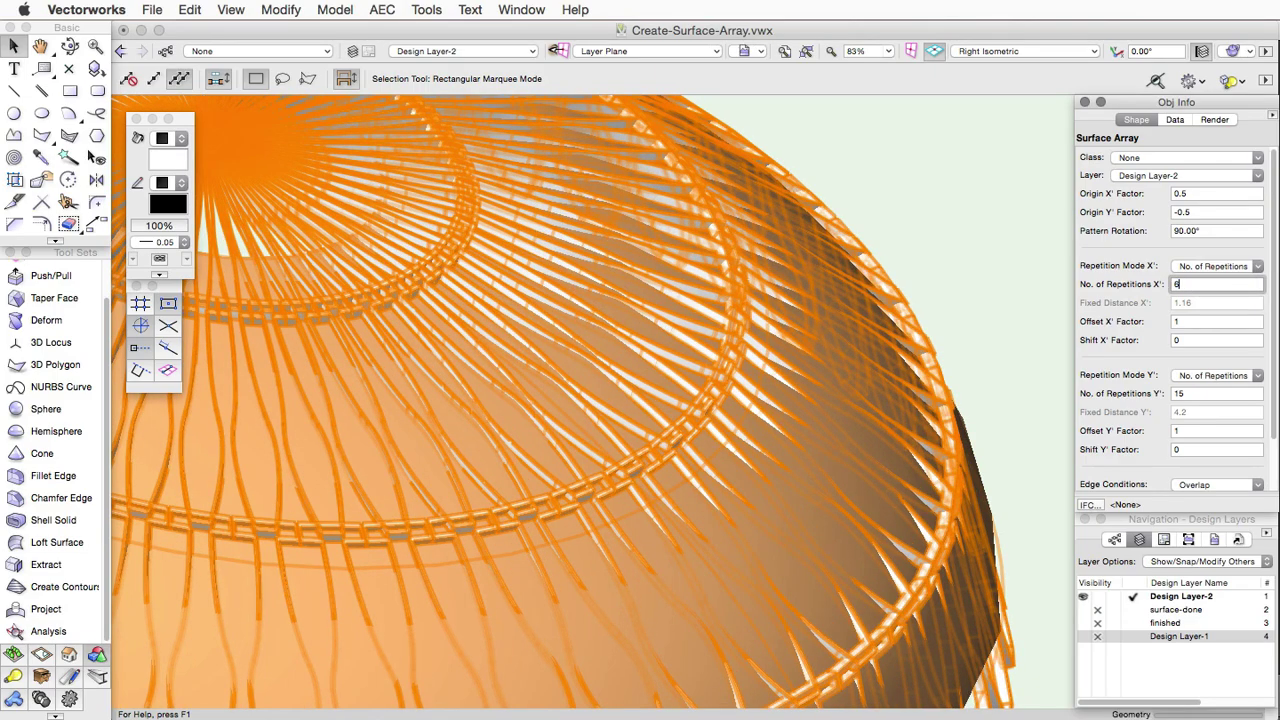
{"action": "key", "text": "Return"}
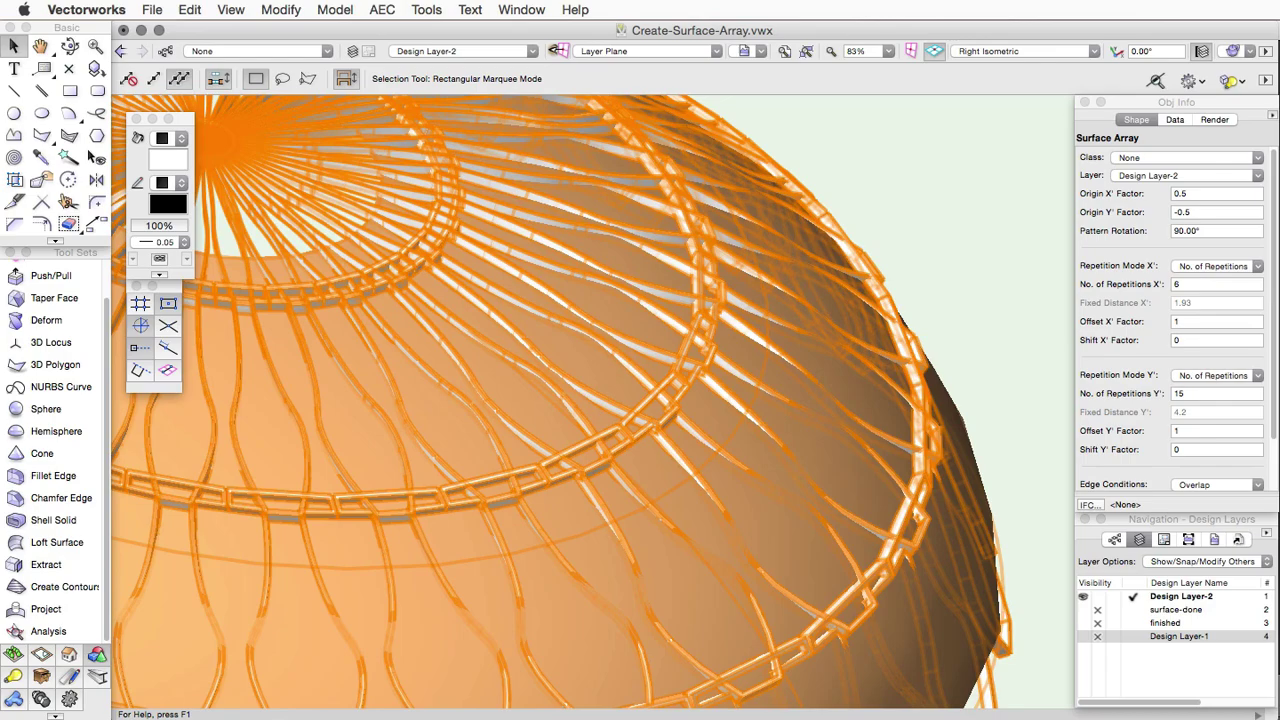
Switch the X' repetition mode to Fixed Distance and set the fixed X' distance to 3
{"action": "left_click", "coordinate": [1202, 284]}
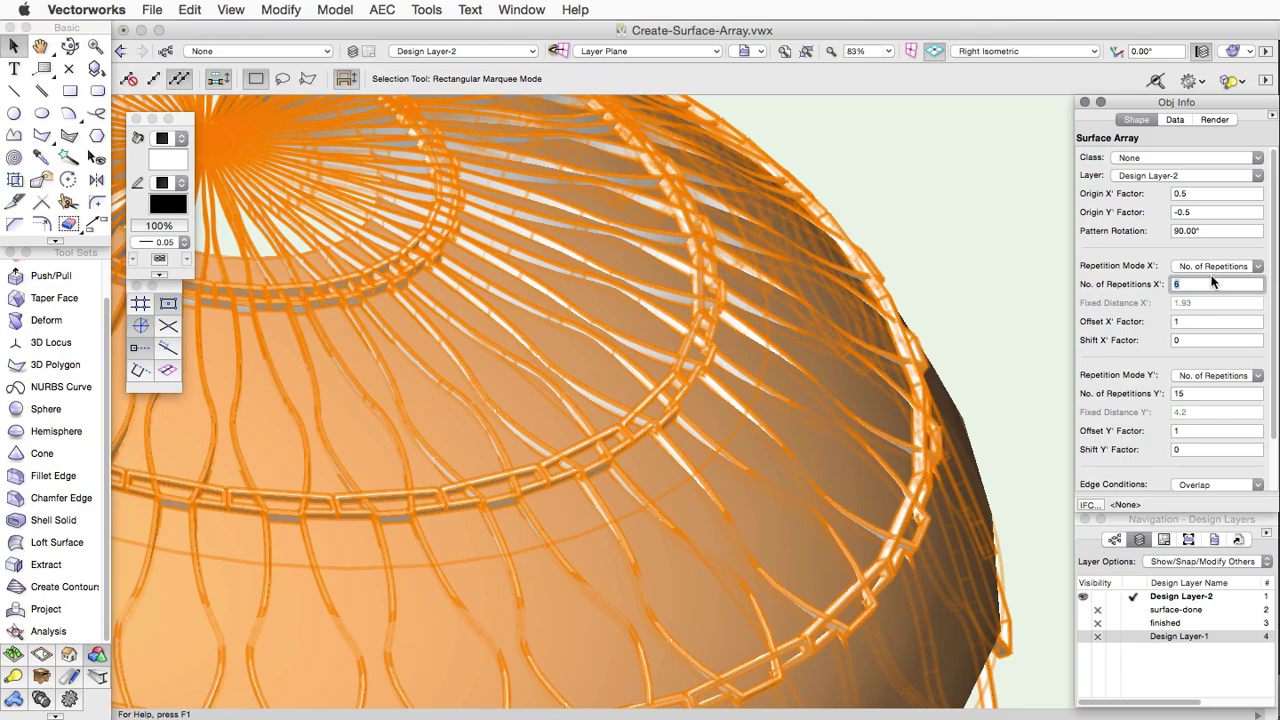
{"action": "left_click", "coordinate": [1213, 266]}
{"action": "left_click", "coordinate": [1206, 293]}
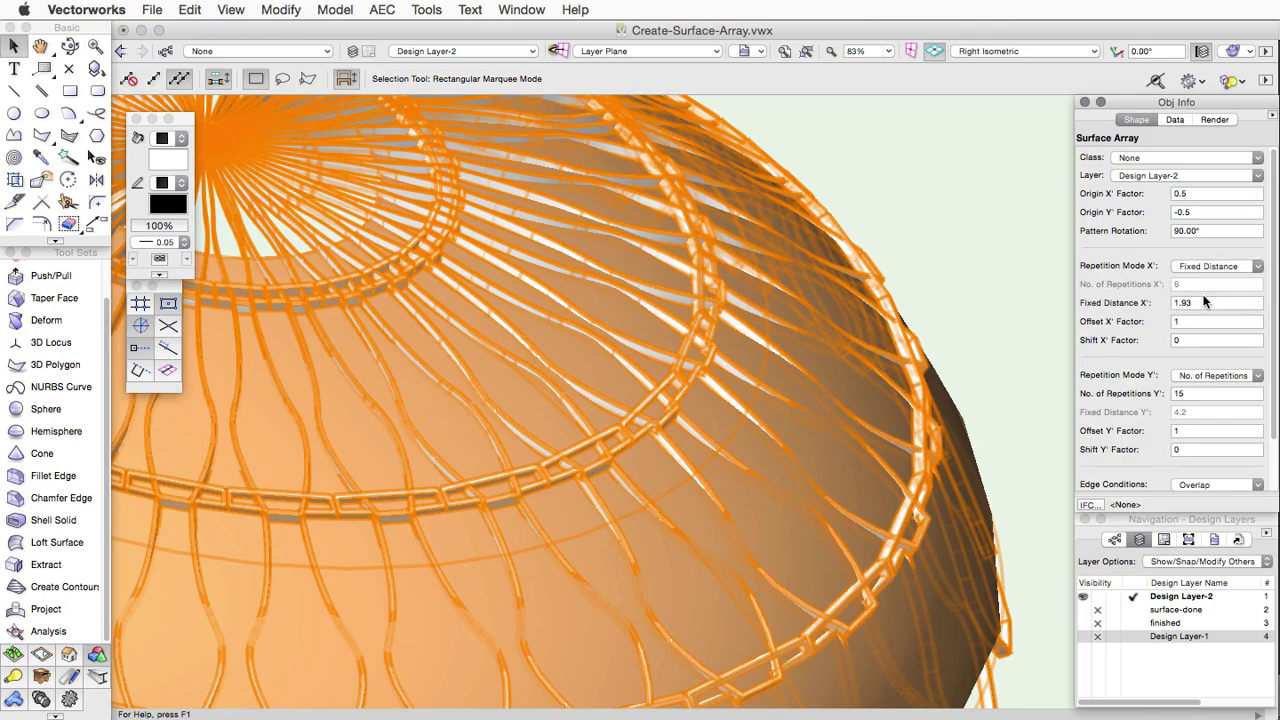
{"action": "left_click", "coordinate": [1208, 302]}
{"action": "type", "text": "3"}
{"action": "key", "text": "Return"}
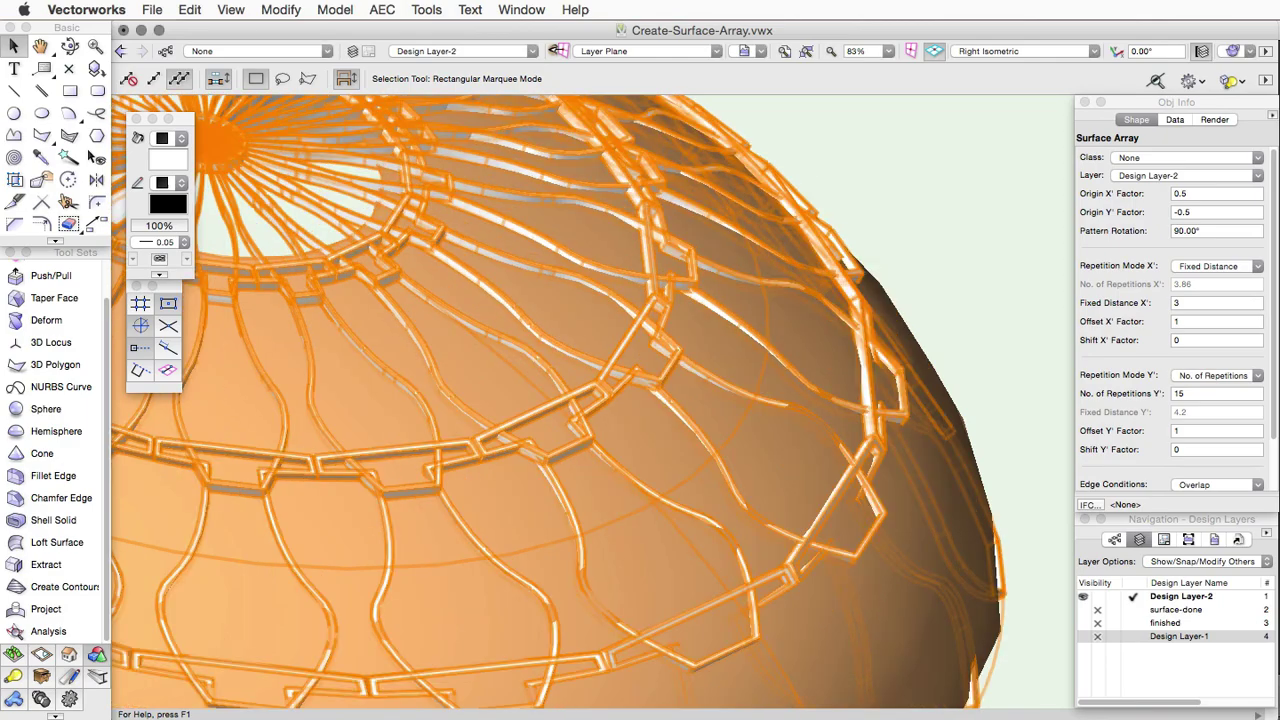
Set the array's Fixed Distance X' to 1.5
{"action": "left_click", "coordinate": [1200, 301]}
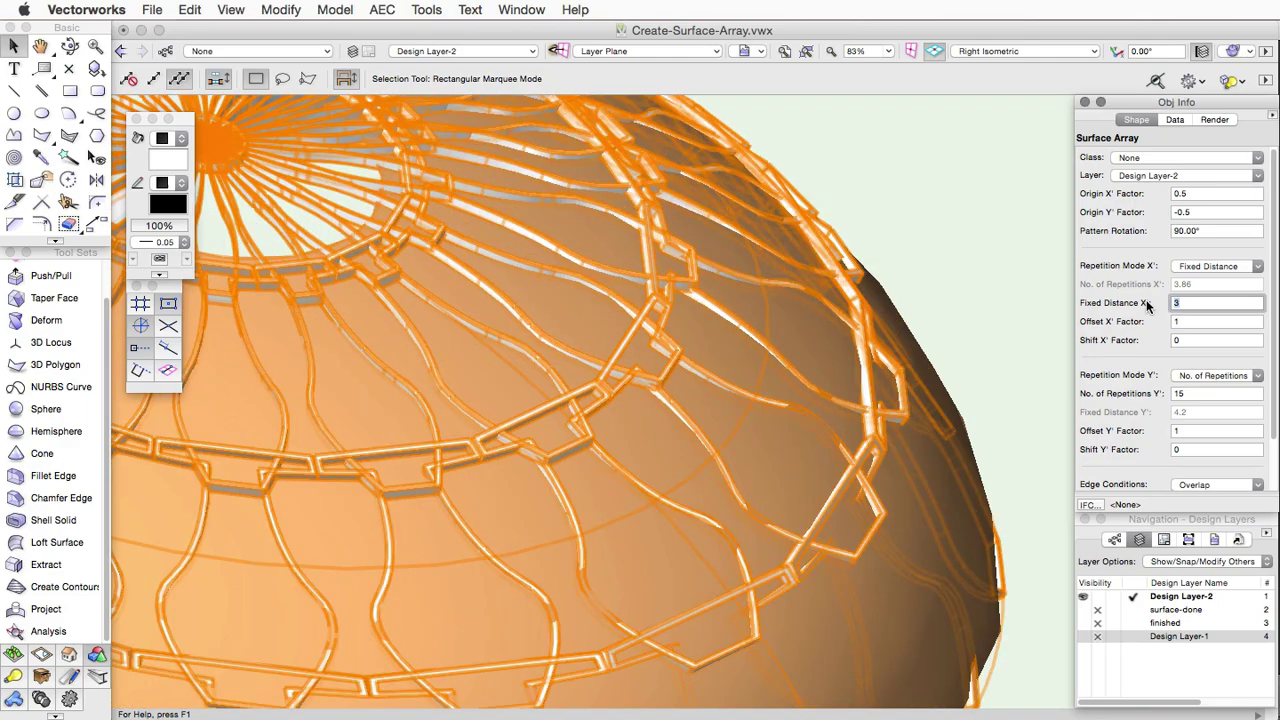
{"action": "type", "text": "1.5"}
{"action": "key", "text": "Return"}
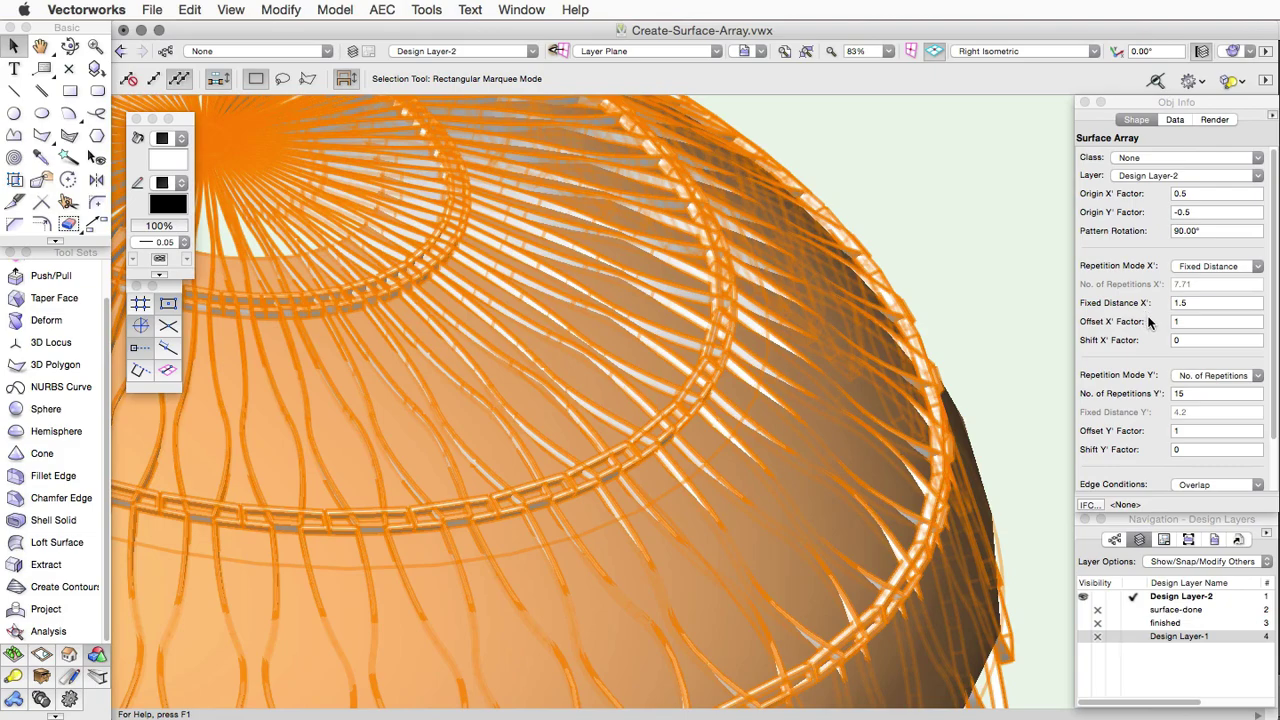
Try an Offset X' Factor of 1.5 on the surface array and set it back to 1
{"action": "left_click", "coordinate": [1186, 321]}
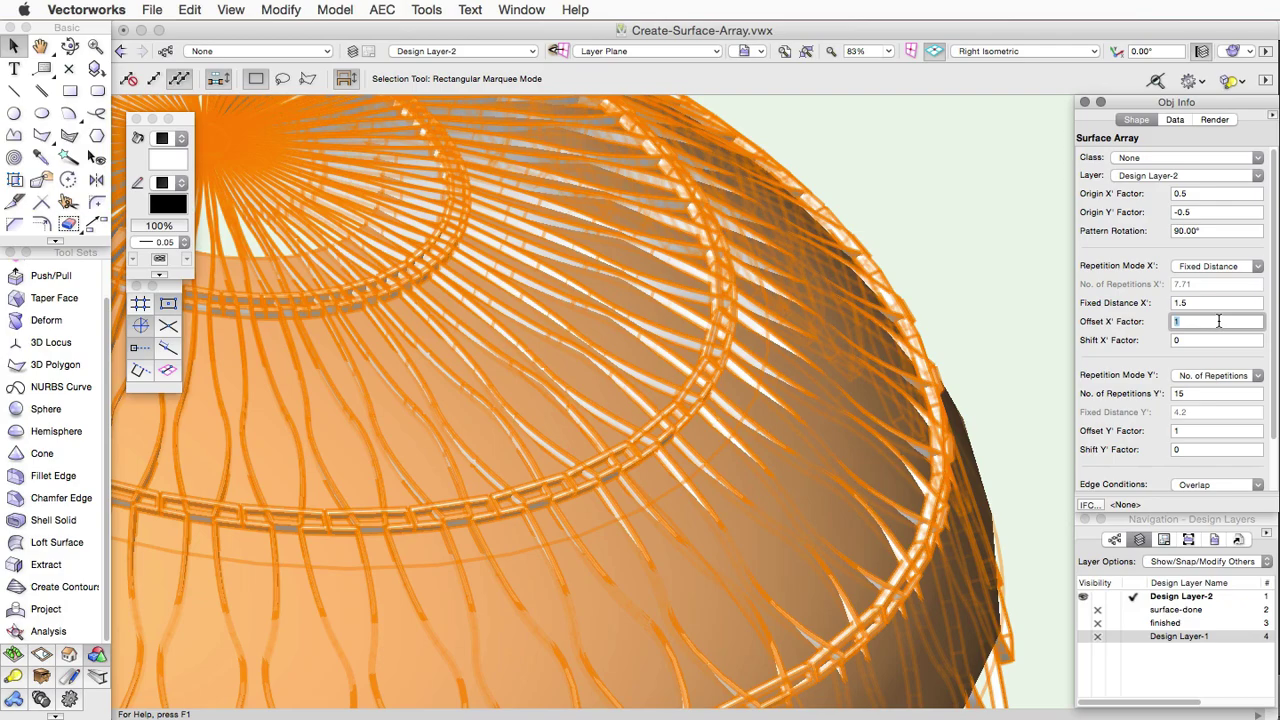
{"action": "type", "text": "1.5"}
{"action": "key", "text": "Return"}
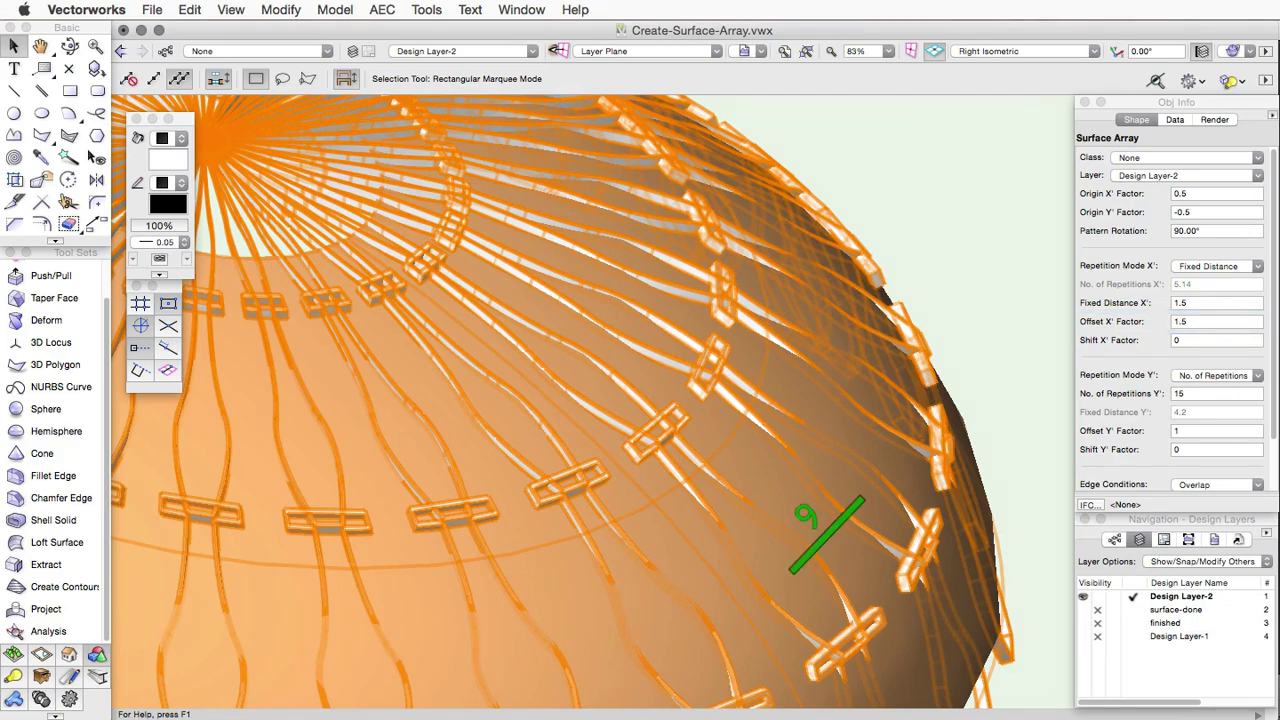
{"action": "double_click", "coordinate": [1205, 321]}
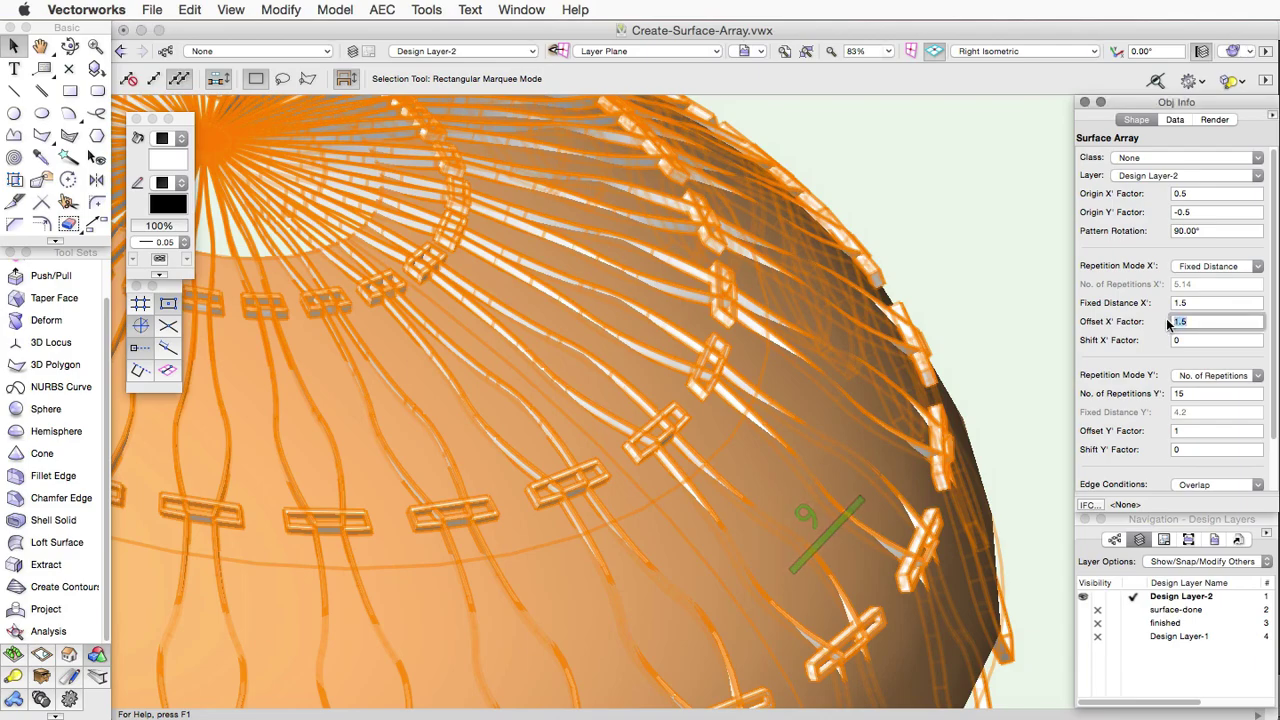
{"action": "type", "text": "1"}
{"action": "key", "text": "Return"}
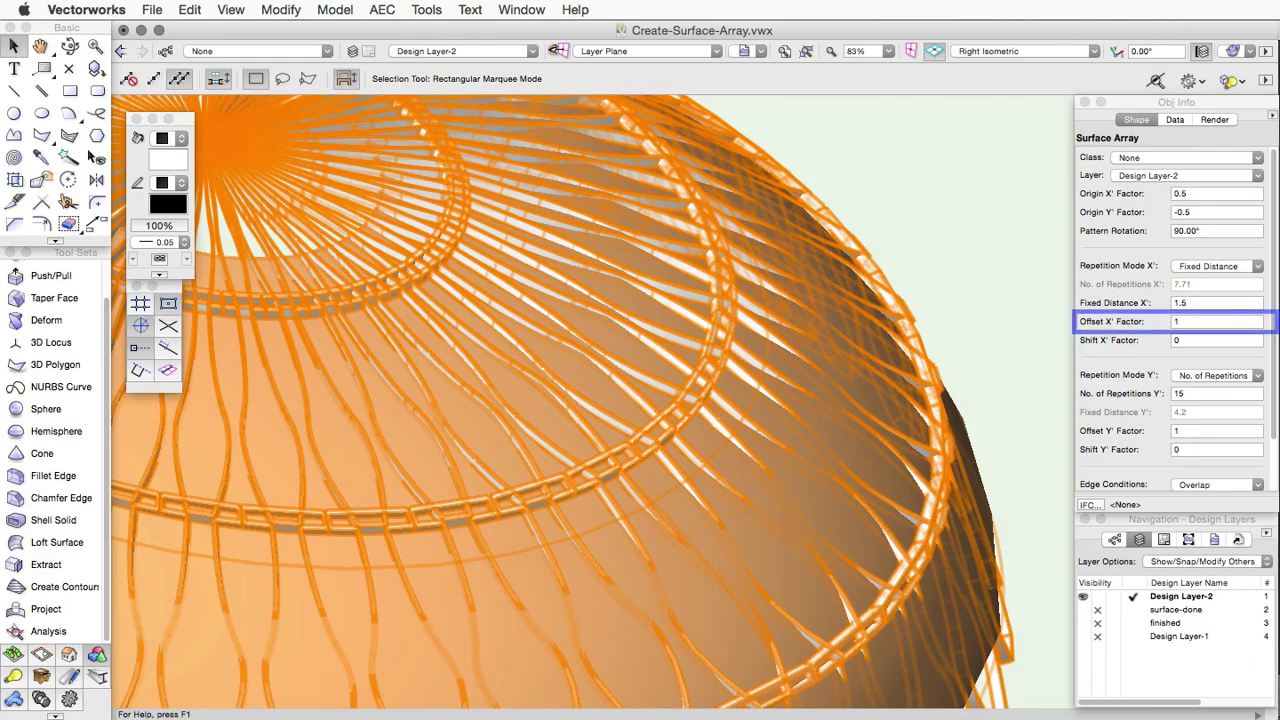
Set the surface array's Offset X' Factor to 1.5 and its Shift X' Factor to 0.8
{"action": "double_click", "coordinate": [1188, 320]}
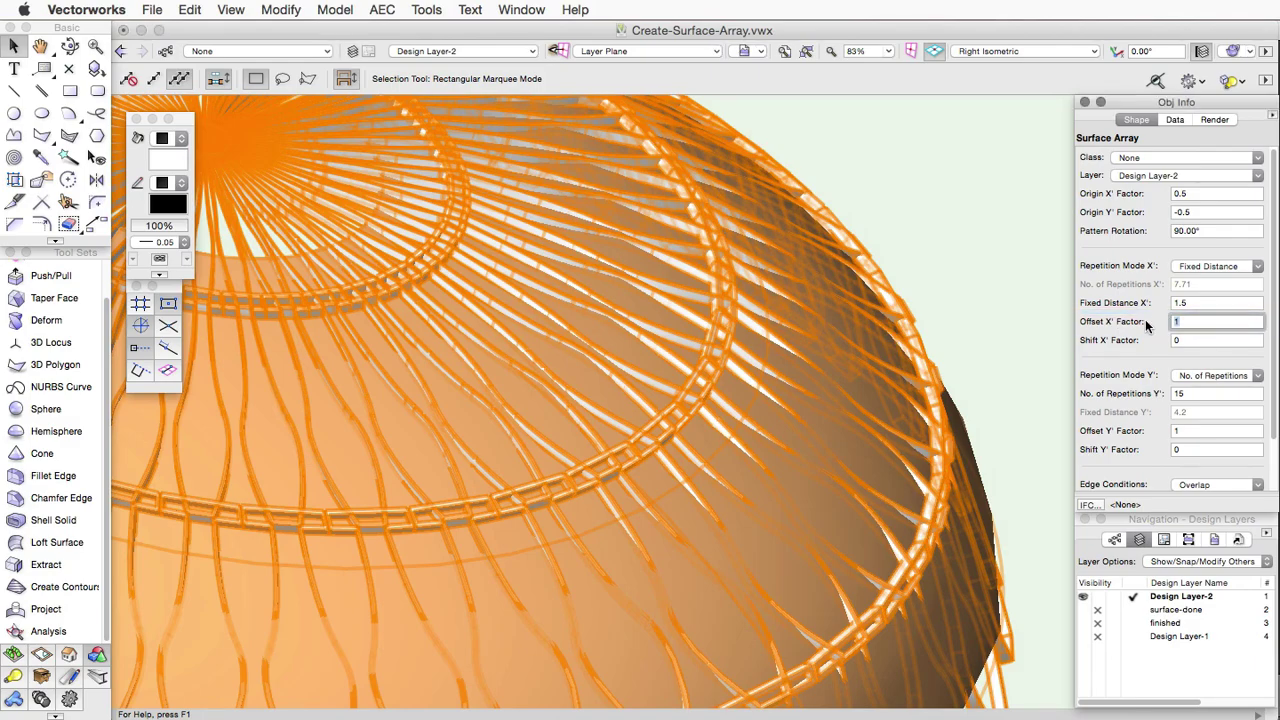
{"action": "type", "text": "1.5"}
{"action": "key", "text": "Return"}
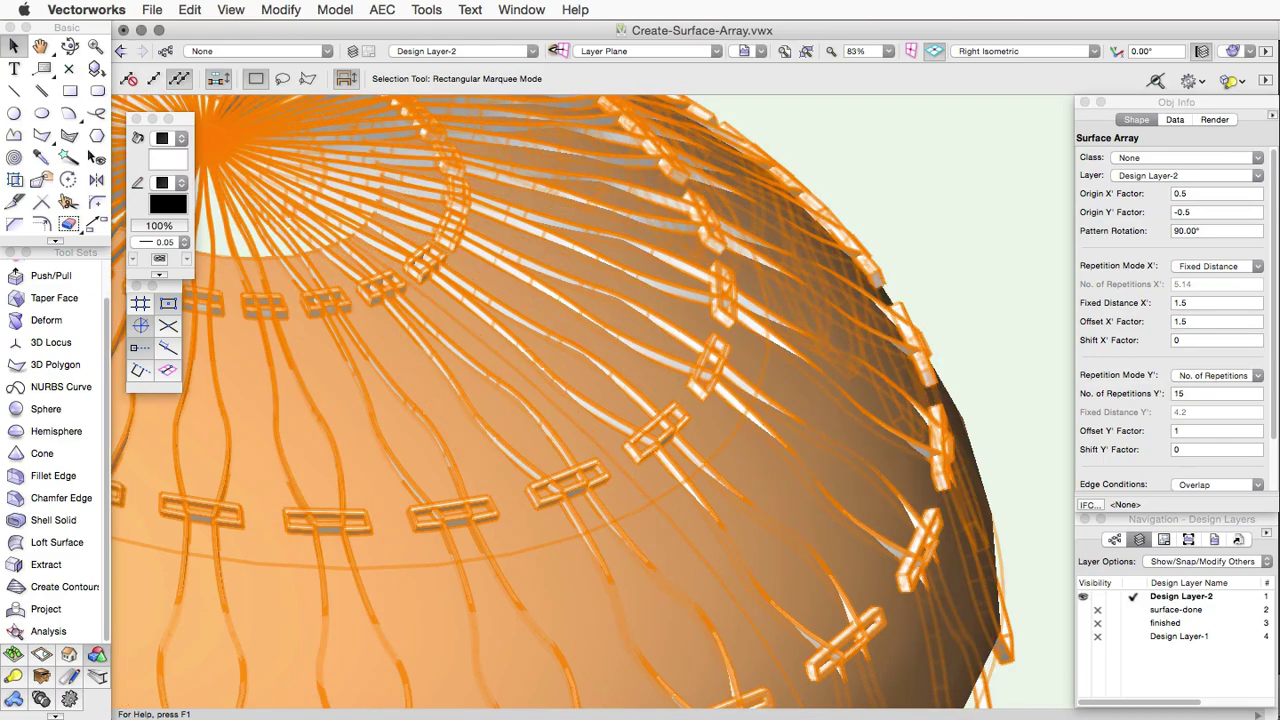
{"action": "left_click", "coordinate": [1177, 341]}
{"action": "type", "text": ".8"}
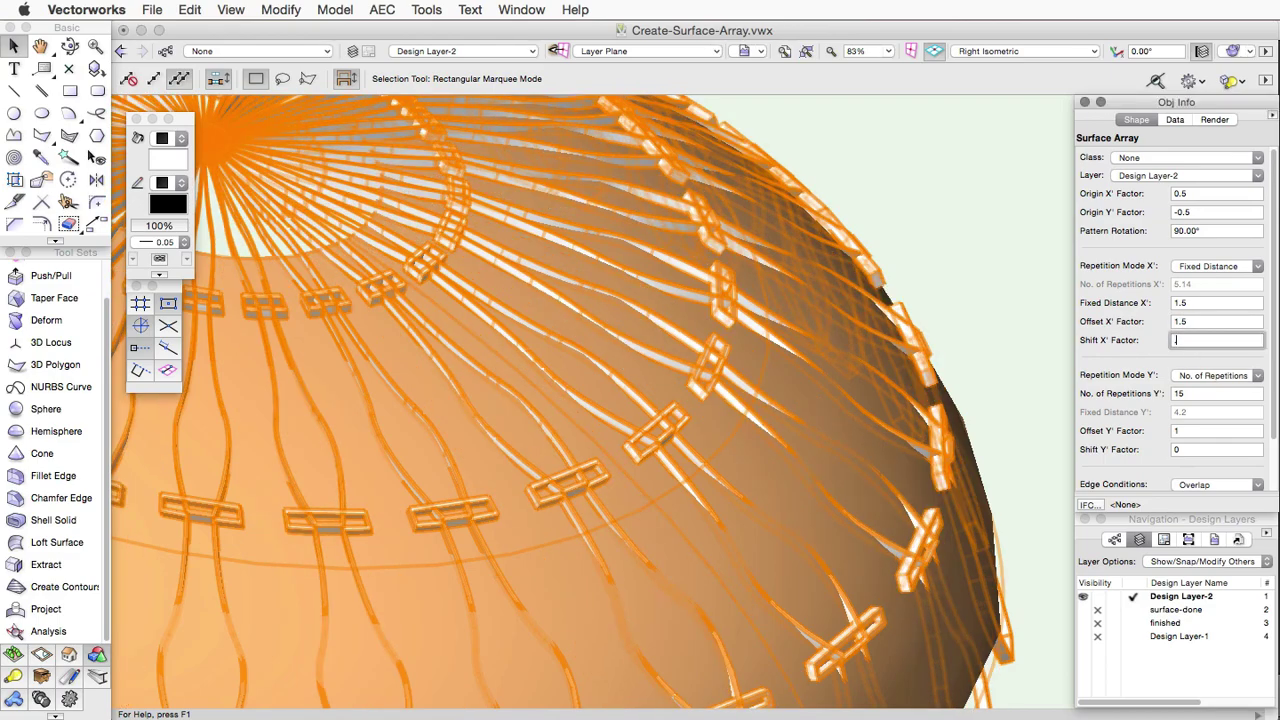
{"action": "key", "text": "Return"}
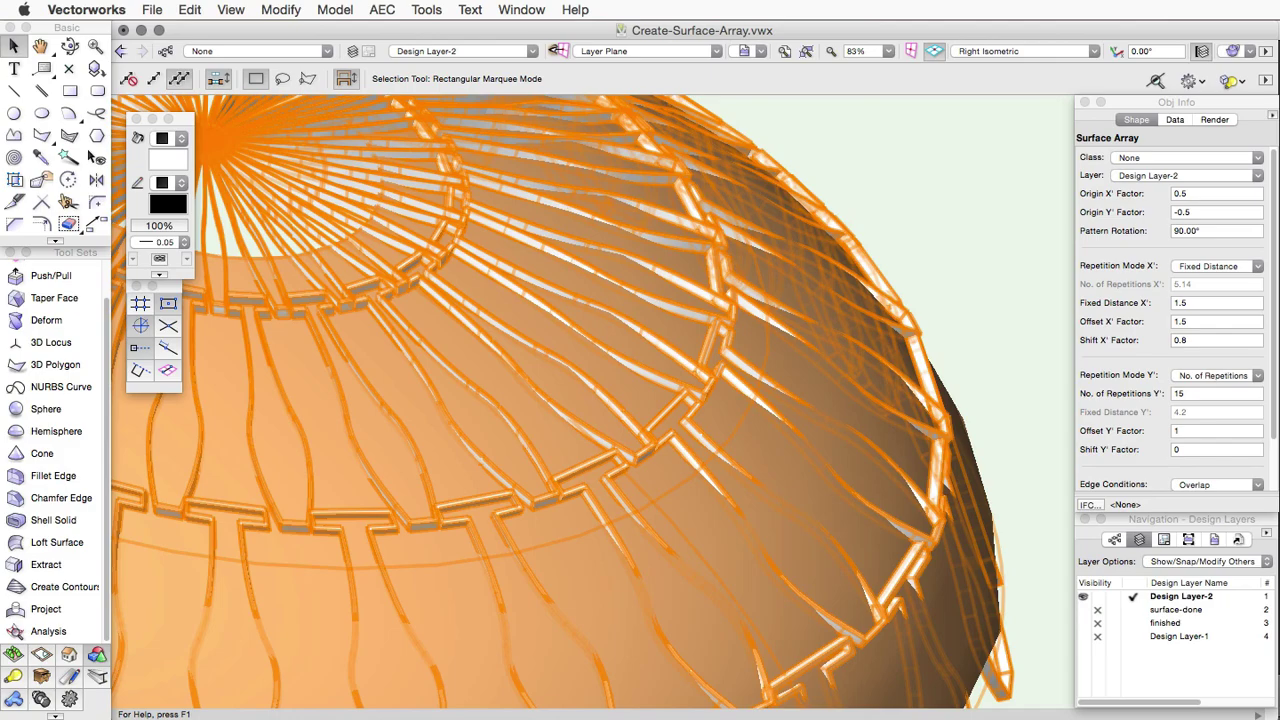
Try a Shift Y' Factor of 0.3 on the surface array and set it back to 0
{"action": "left_click", "coordinate": [1181, 450]}
{"action": "type", "text": ".3"}
{"action": "key", "text": "Return"}
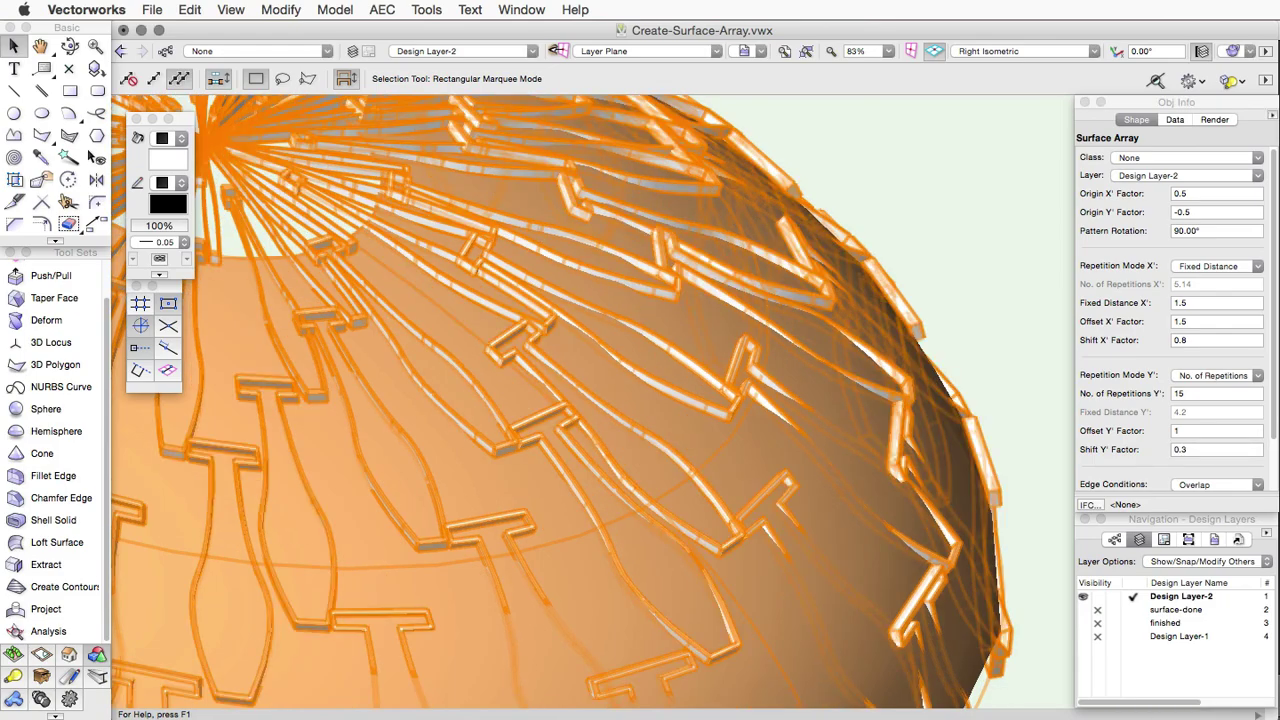
{"action": "left_click", "coordinate": [1187, 450]}
{"action": "type", "text": "0"}
{"action": "key", "text": "Return"}
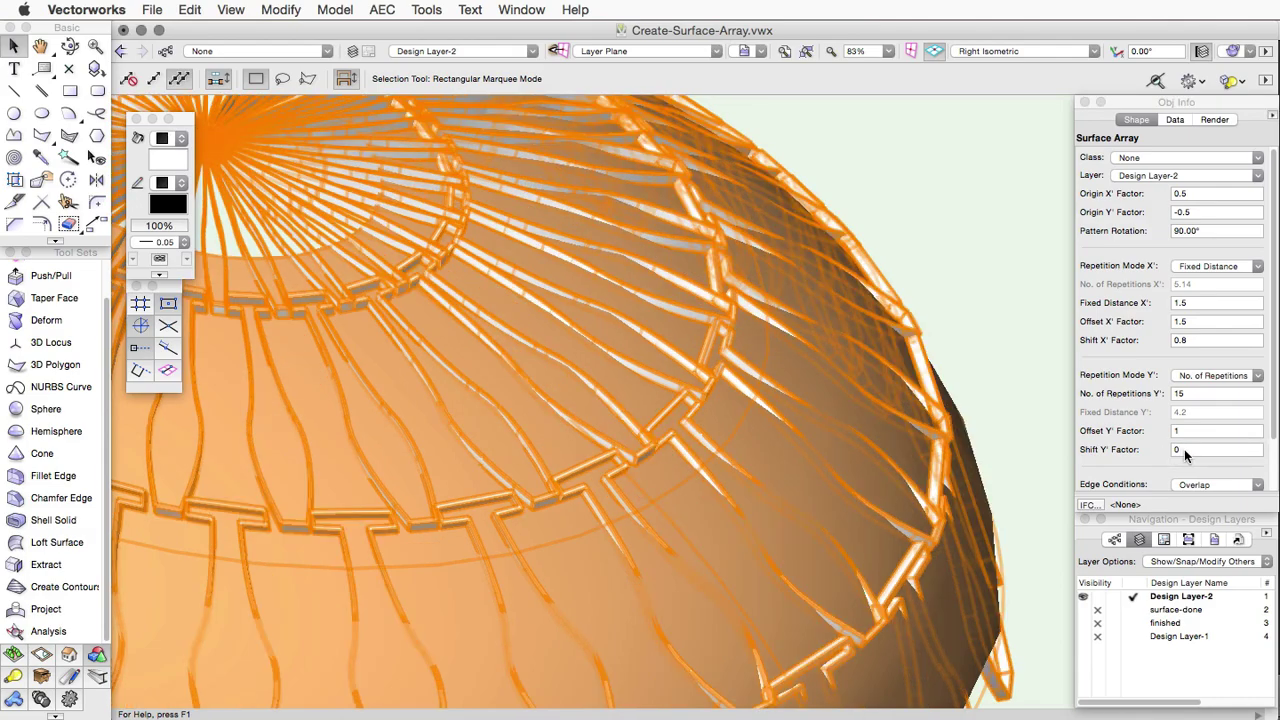
Set the surface array's Shift X' Factor back to 0 and its Offset X' Factor back to 1
{"action": "left_click", "coordinate": [1185, 340]}
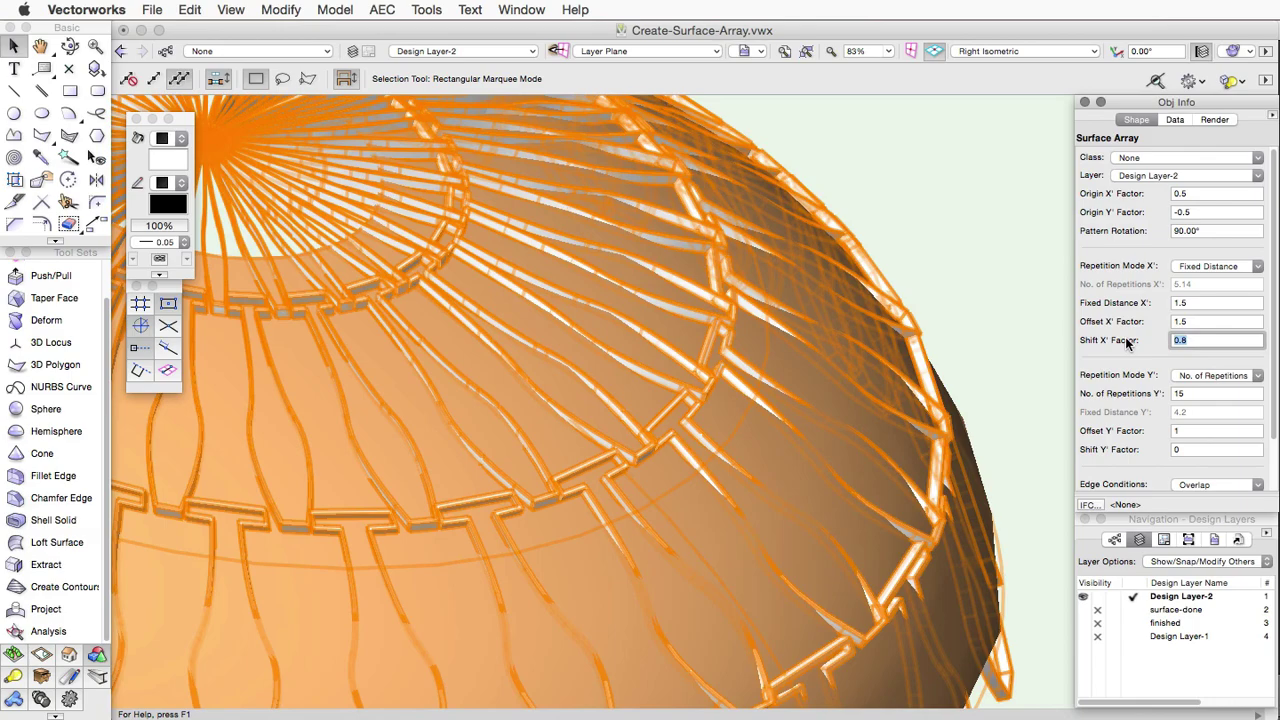
{"action": "type", "text": "0"}
{"action": "key", "text": "Return"}
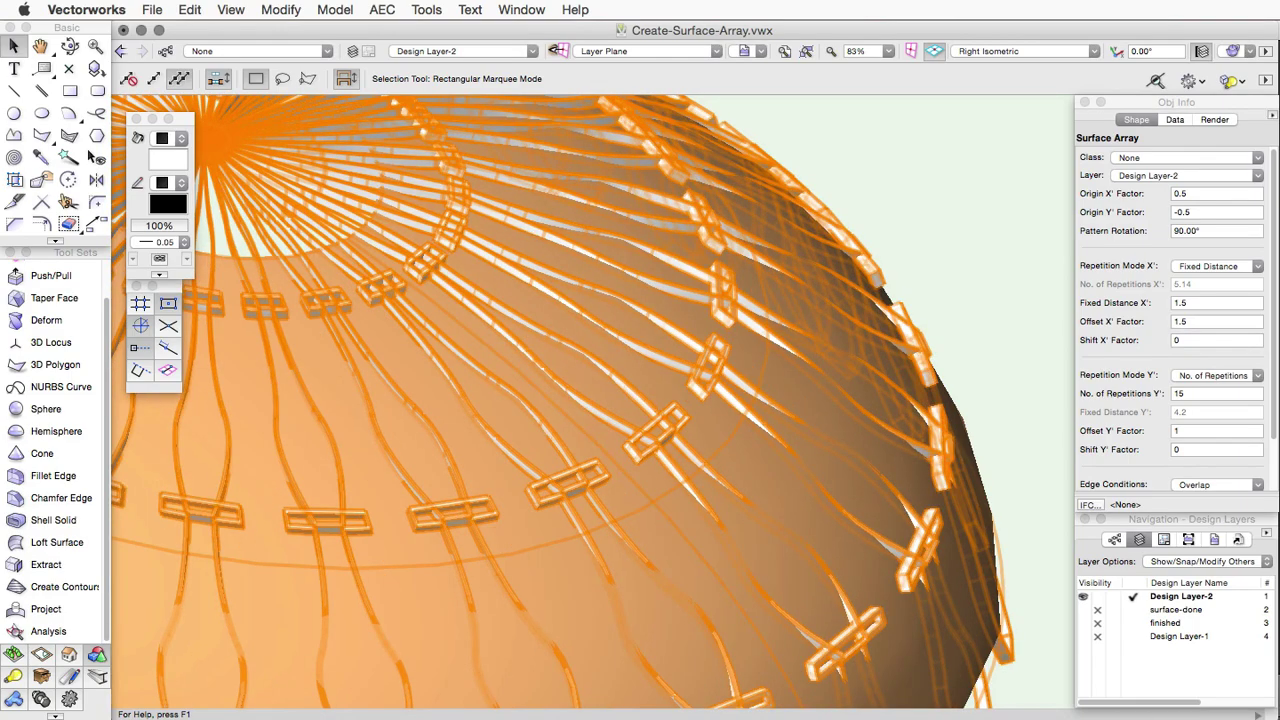
{"action": "left_click", "coordinate": [1190, 322]}
{"action": "type", "text": "1"}
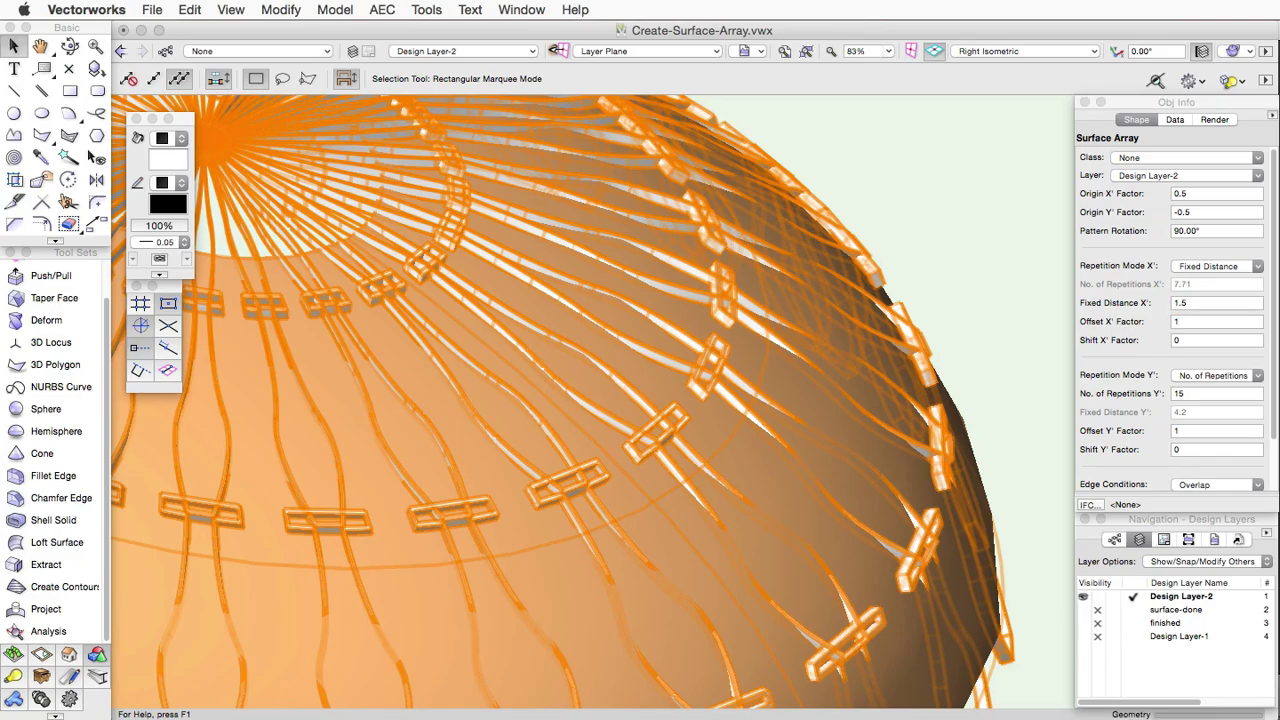
{"action": "key", "text": "Return"}
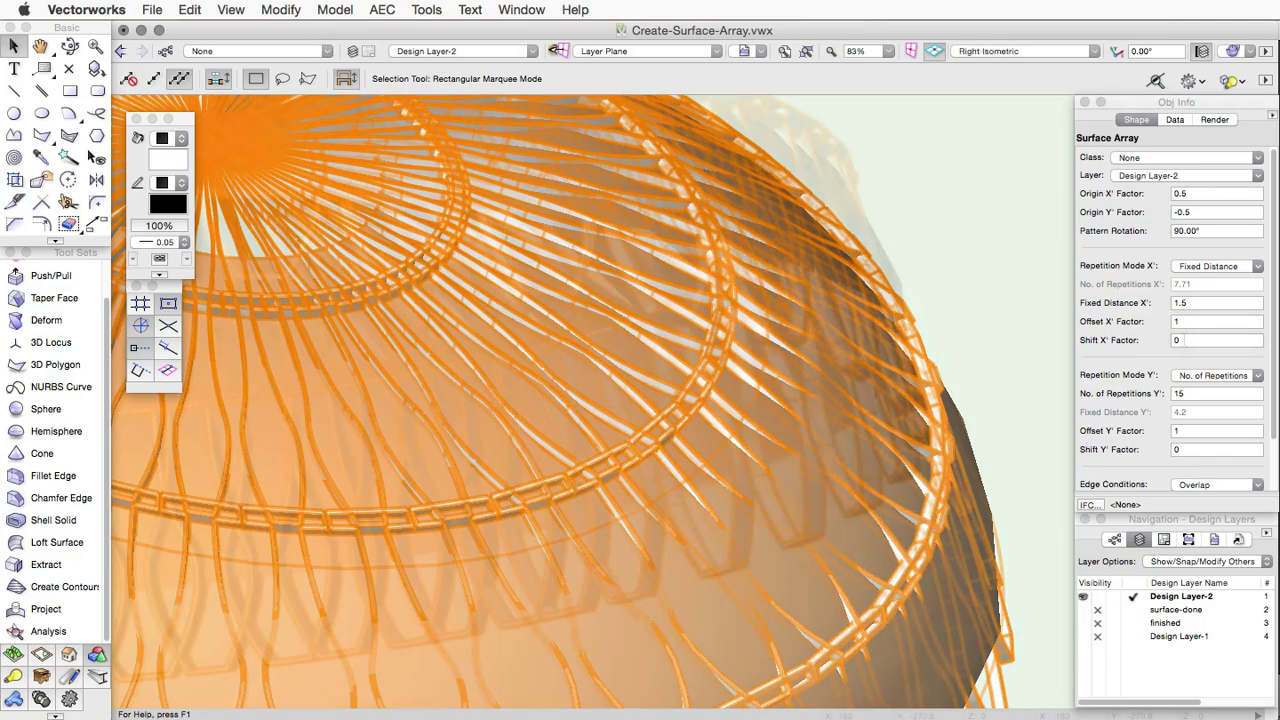
Try the Omit and Overlap edge conditions on the surface array and set Edge Conditions to Trim
{"action": "left_click", "coordinate": [1199, 403]}
{"action": "scroll", "coordinate": [1199, 403], "scroll_direction": "down", "scroll_amount": 2}
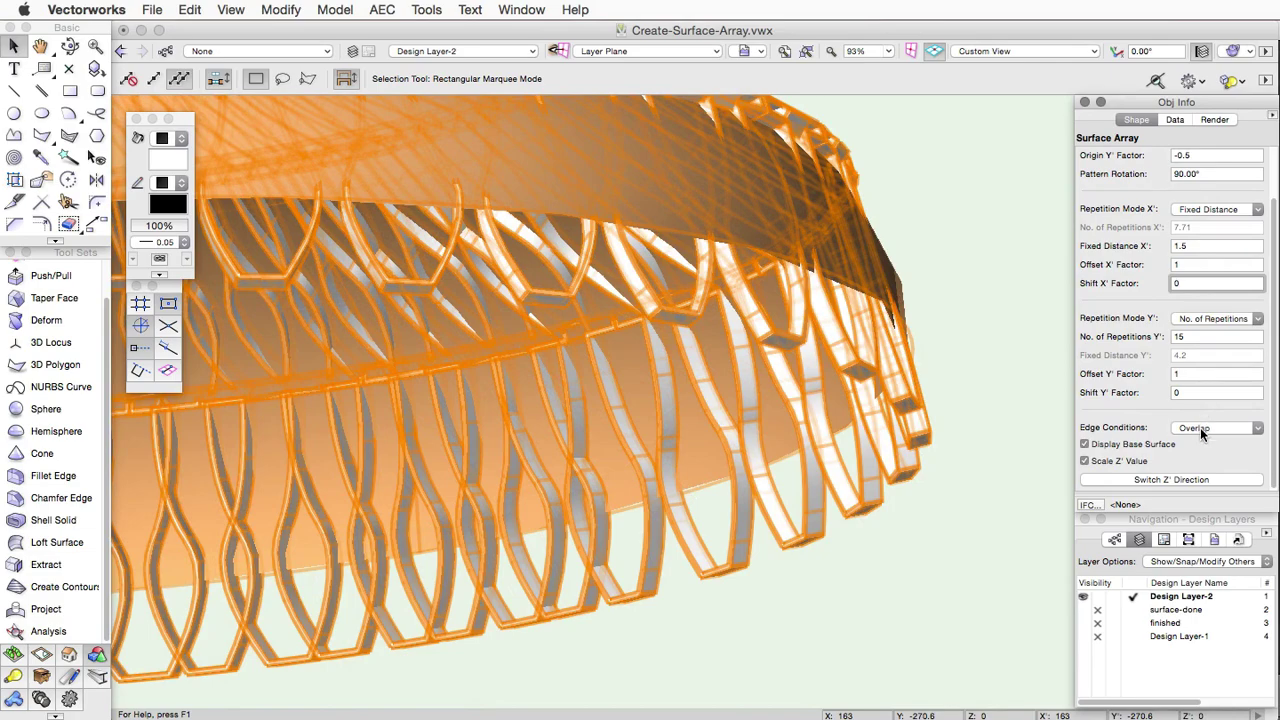
{"action": "left_click", "coordinate": [1200, 427]}
{"action": "left_click", "coordinate": [1200, 439]}
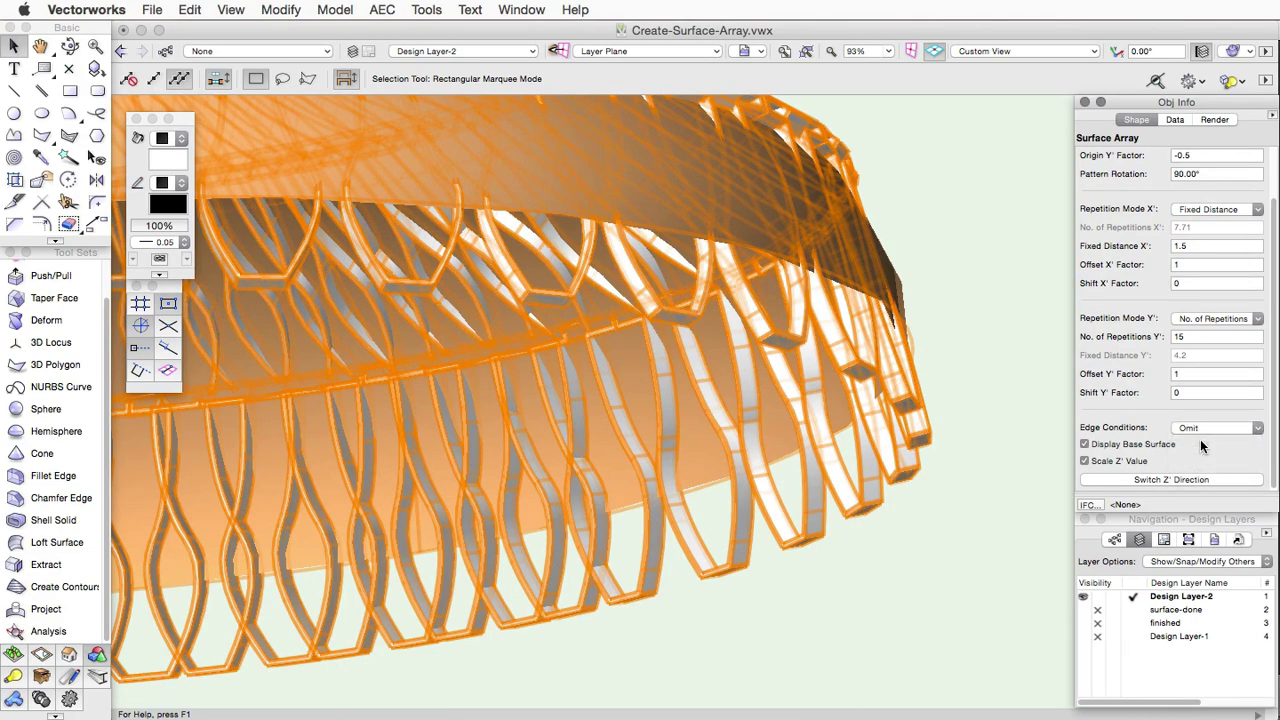
{"action": "left_click", "coordinate": [1207, 428]}
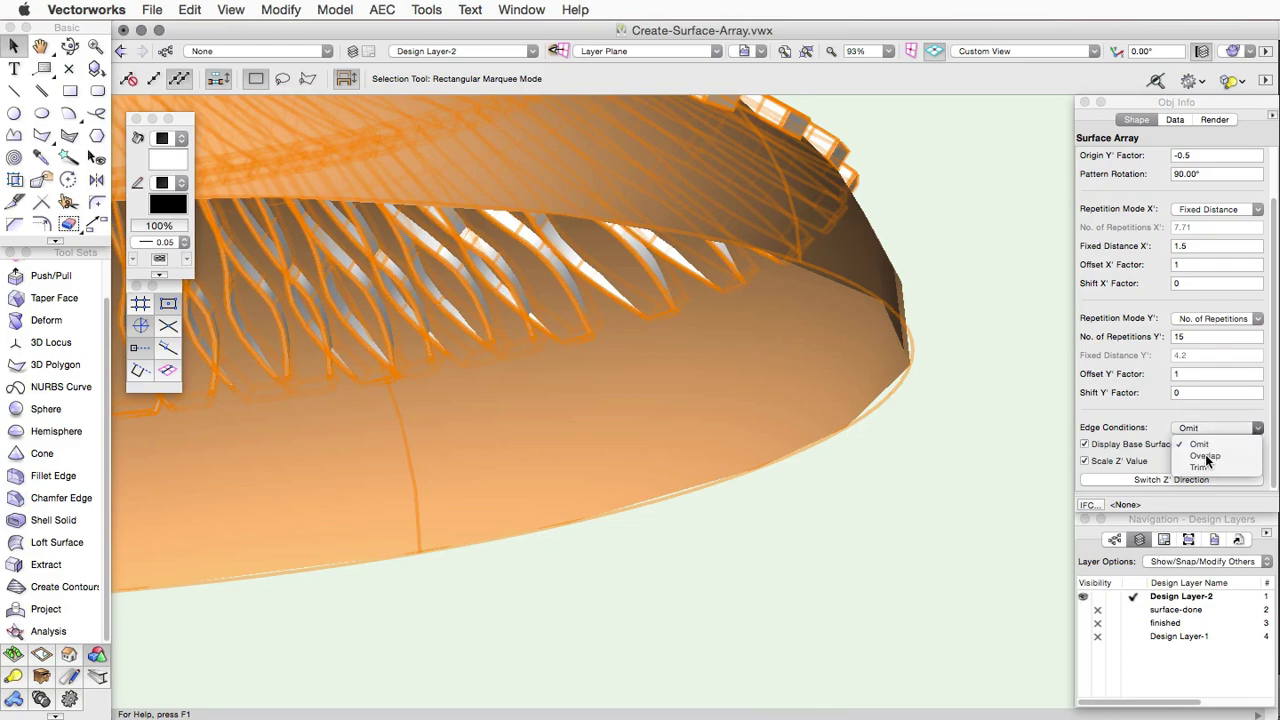
{"action": "left_click", "coordinate": [1205, 456]}
{"action": "left_click", "coordinate": [1209, 428]}
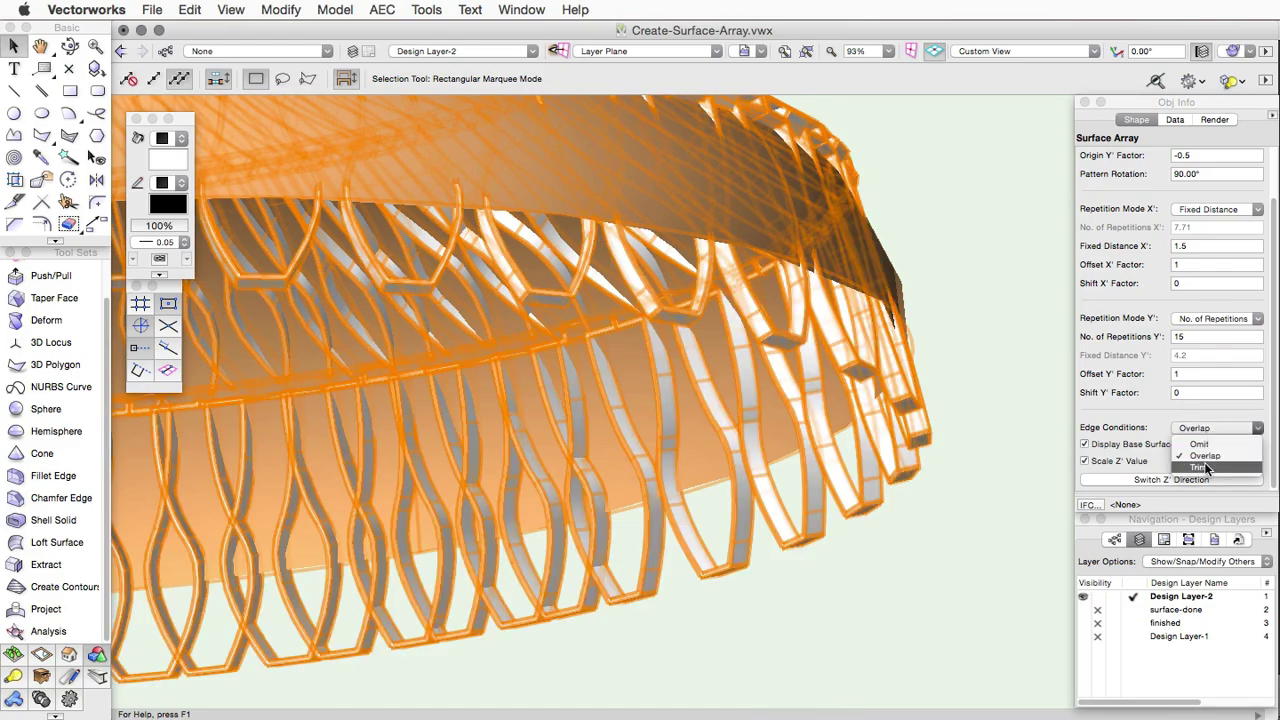
{"action": "left_click", "coordinate": [1205, 473]}
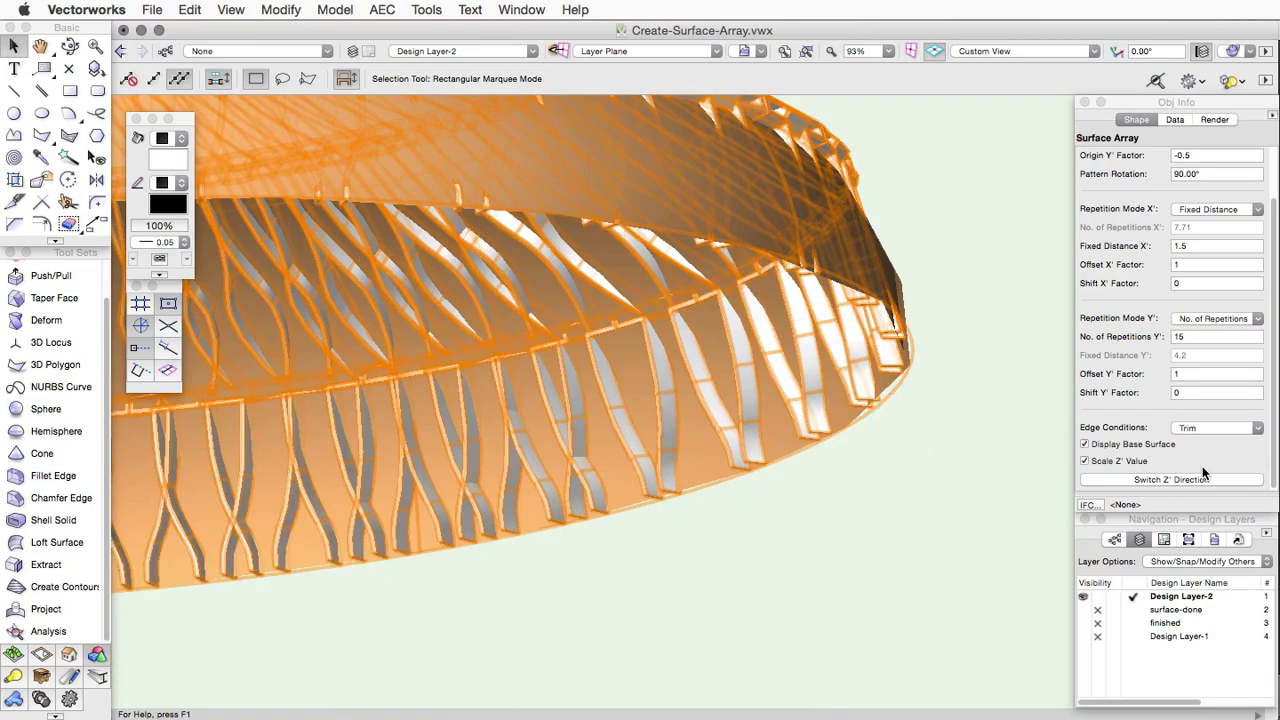
Try hiding the surface array's base surface and display it again
{"action": "left_click", "coordinate": [1157, 445]}
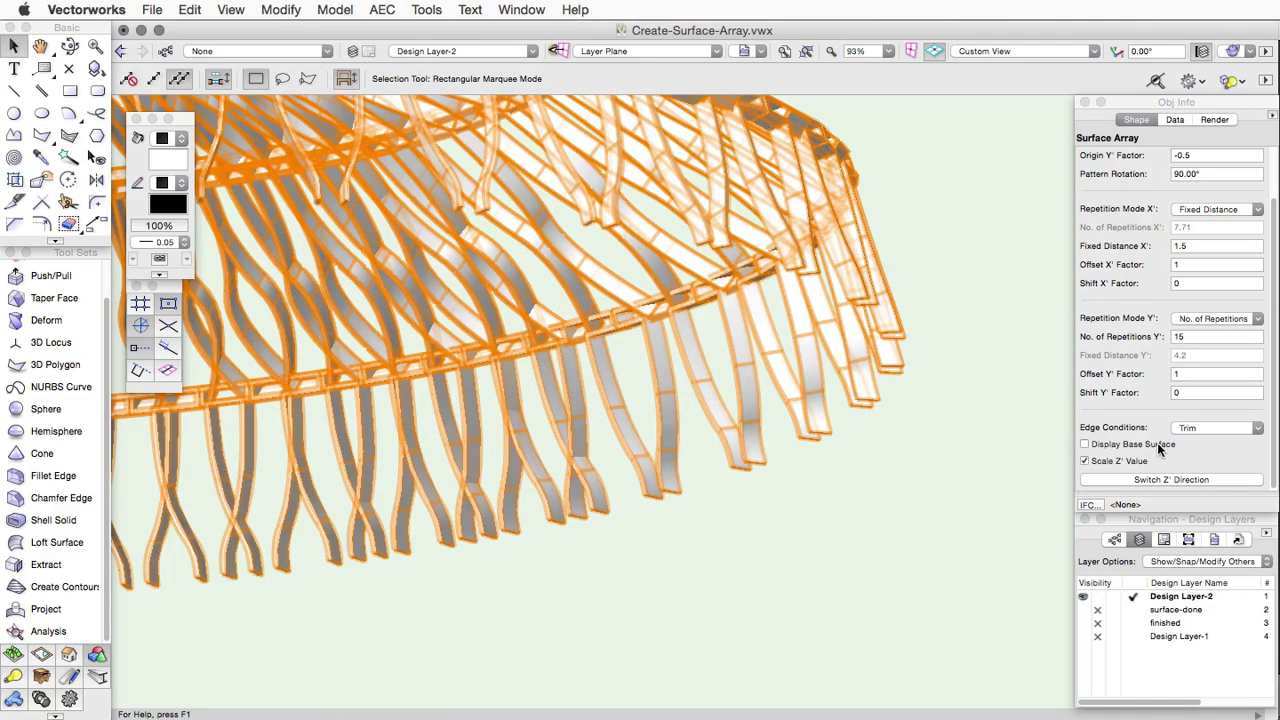
{"action": "left_click", "coordinate": [1153, 447]}
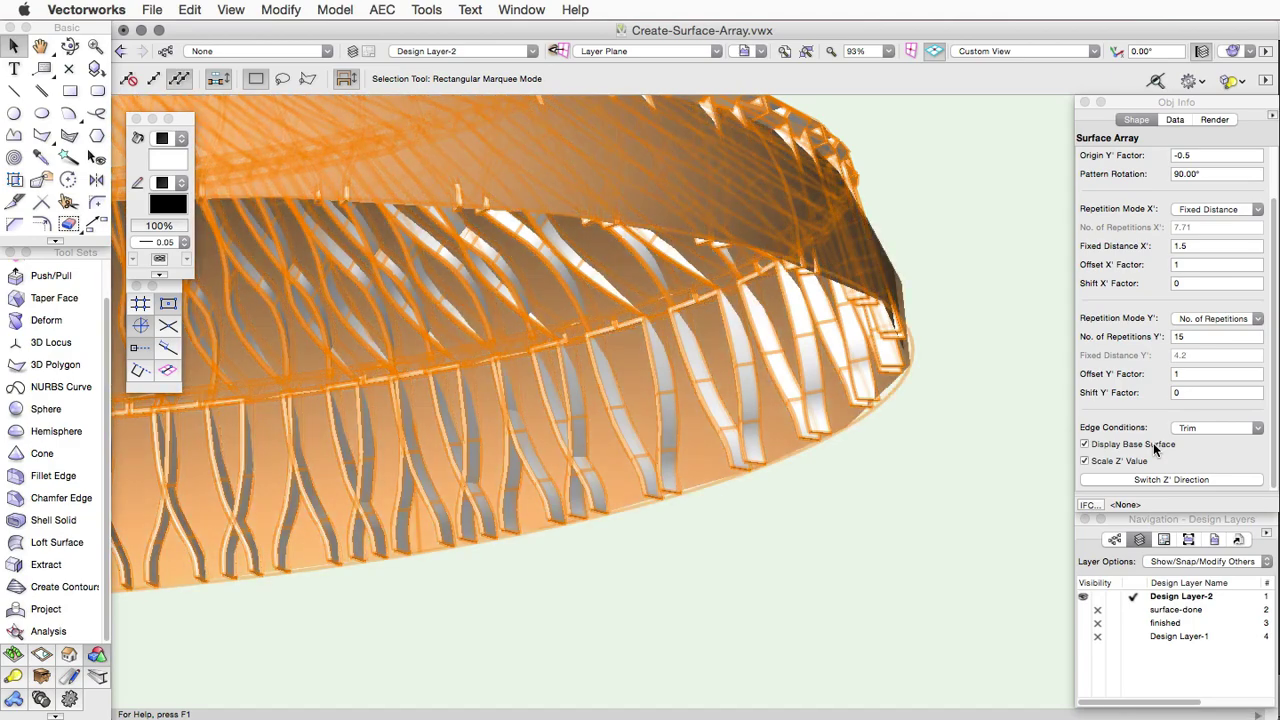
Turn off Scale Z' Value for the surface array and switch its Z' direction twice to compare both sides
{"action": "left_click", "coordinate": [1130, 463]}
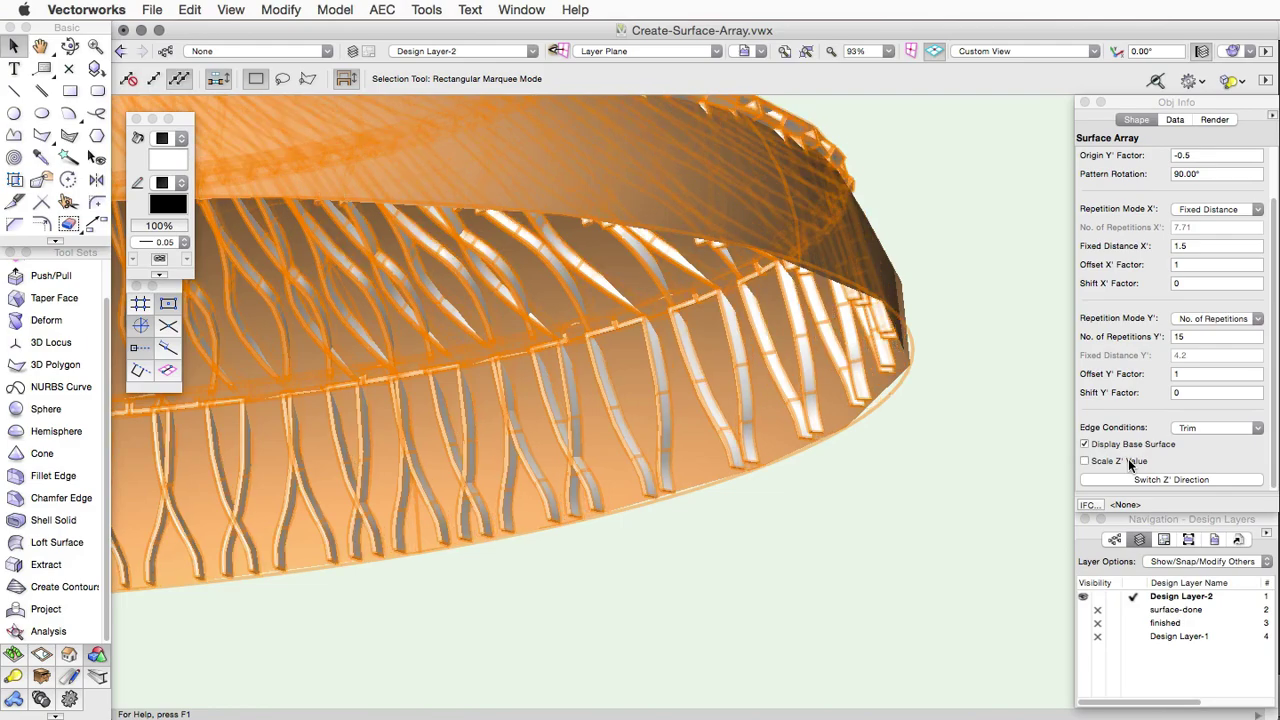
{"action": "left_click", "coordinate": [1135, 481]}
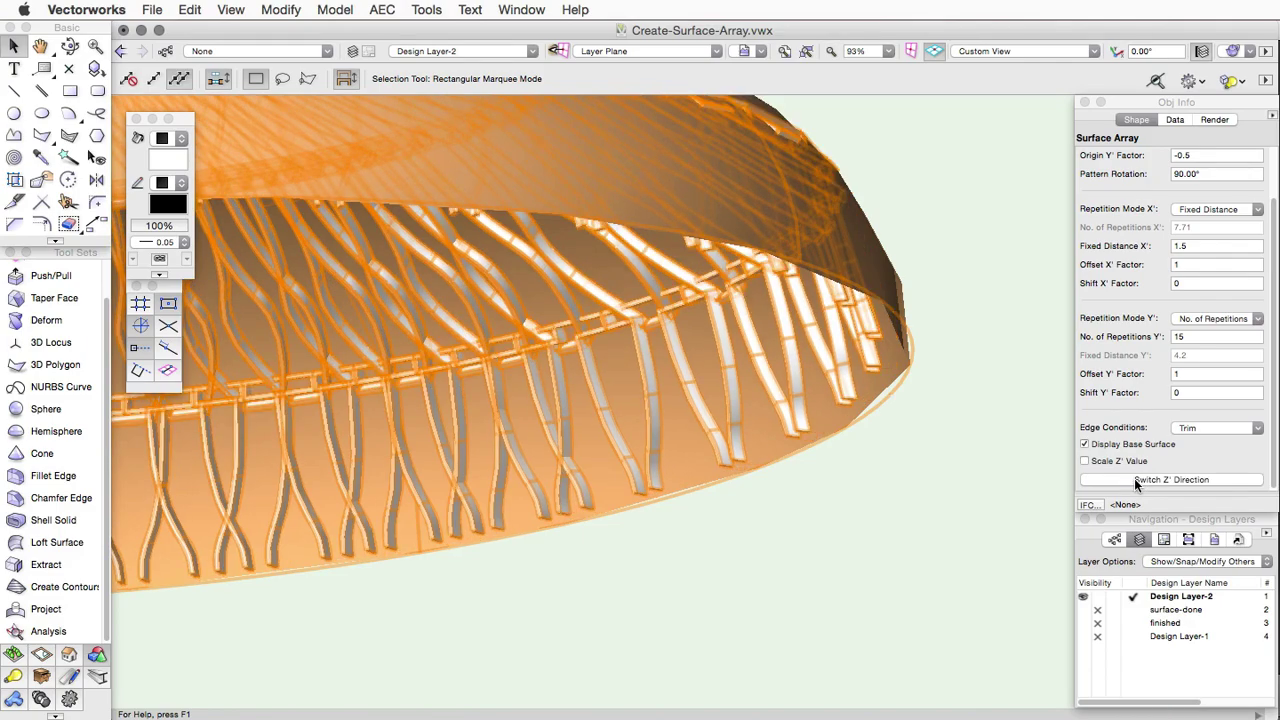
{"action": "left_click", "coordinate": [1135, 481]}
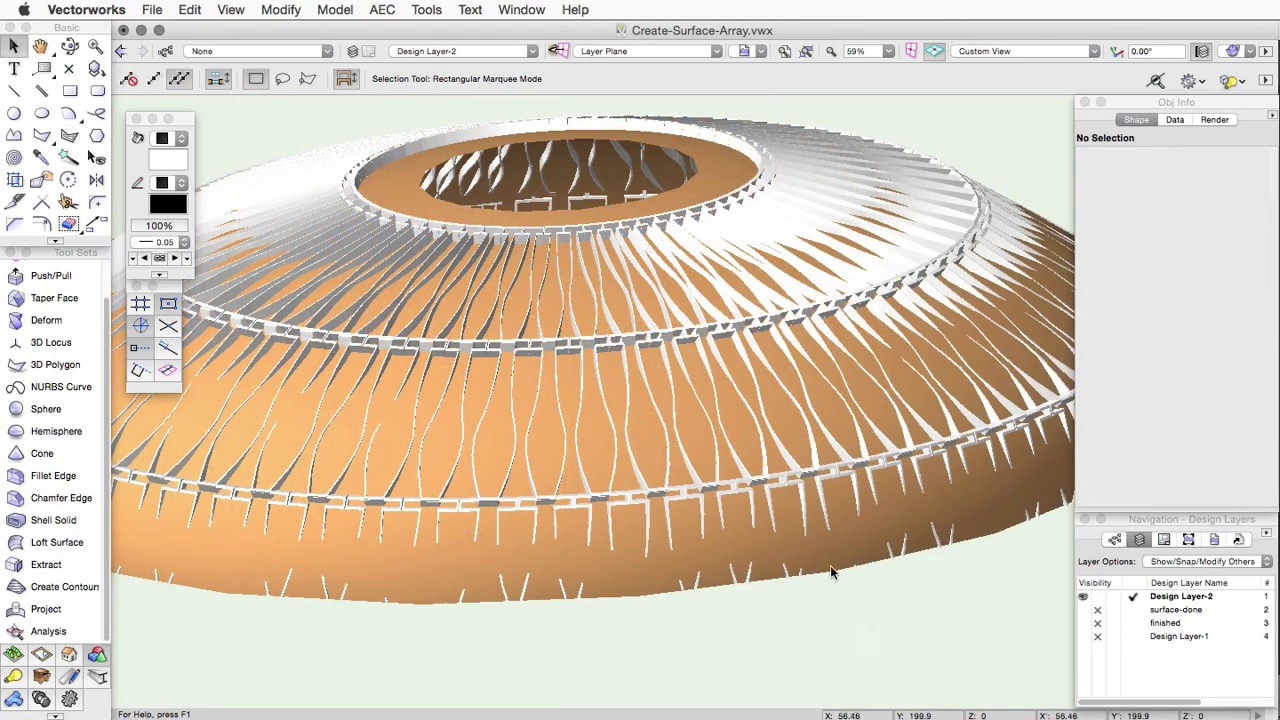
Select the surface array and open its Base Surface component for editing
{"action": "left_click", "coordinate": [768, 426]}
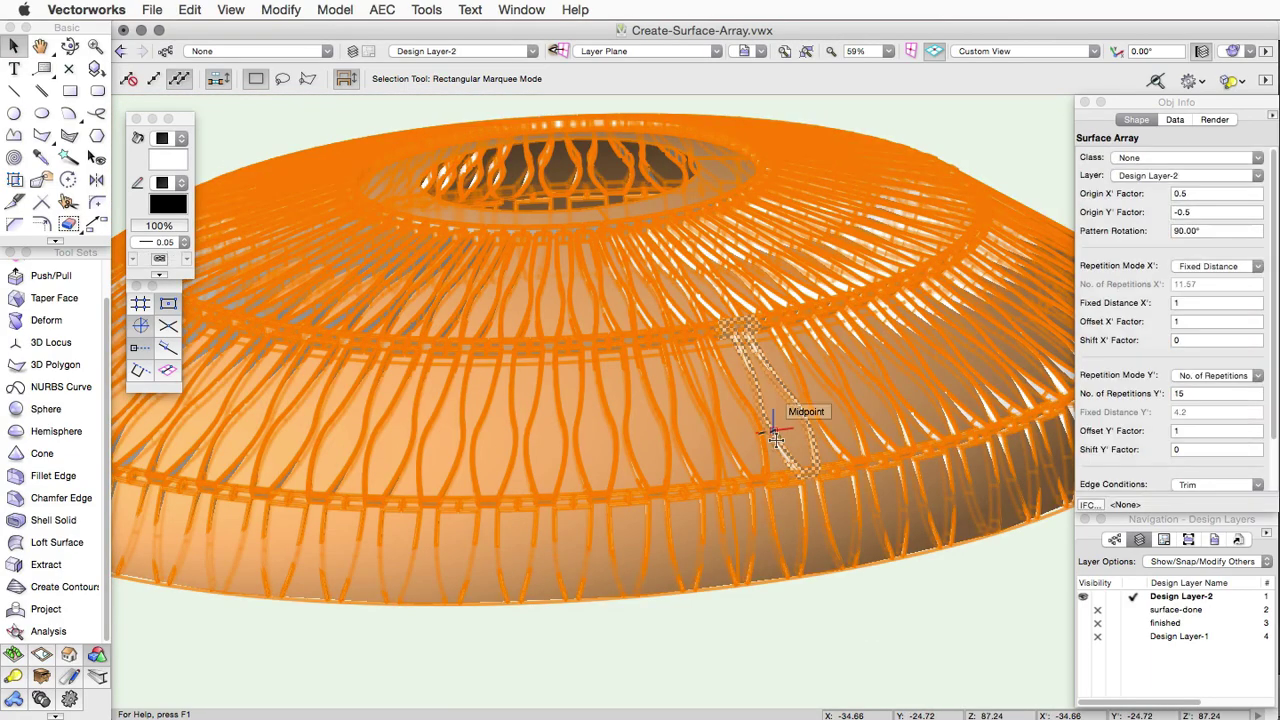
{"action": "left_click", "coordinate": [282, 10]}
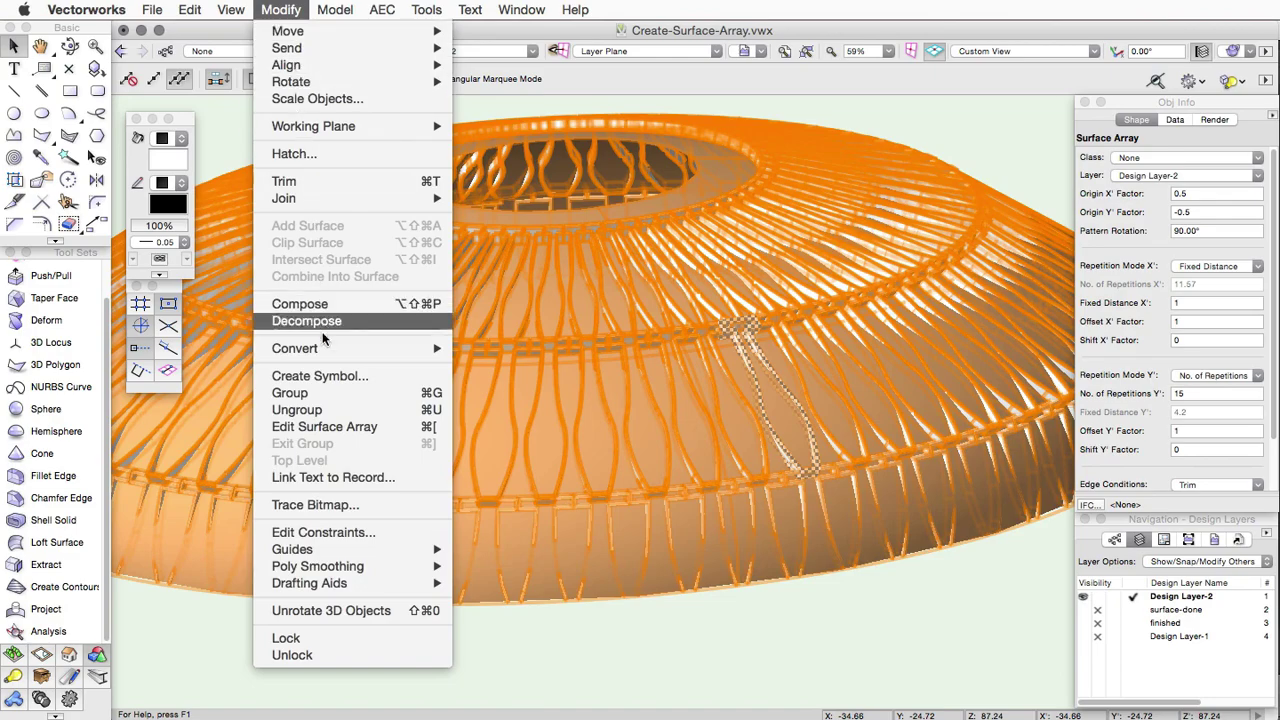
{"action": "left_click", "coordinate": [323, 427]}
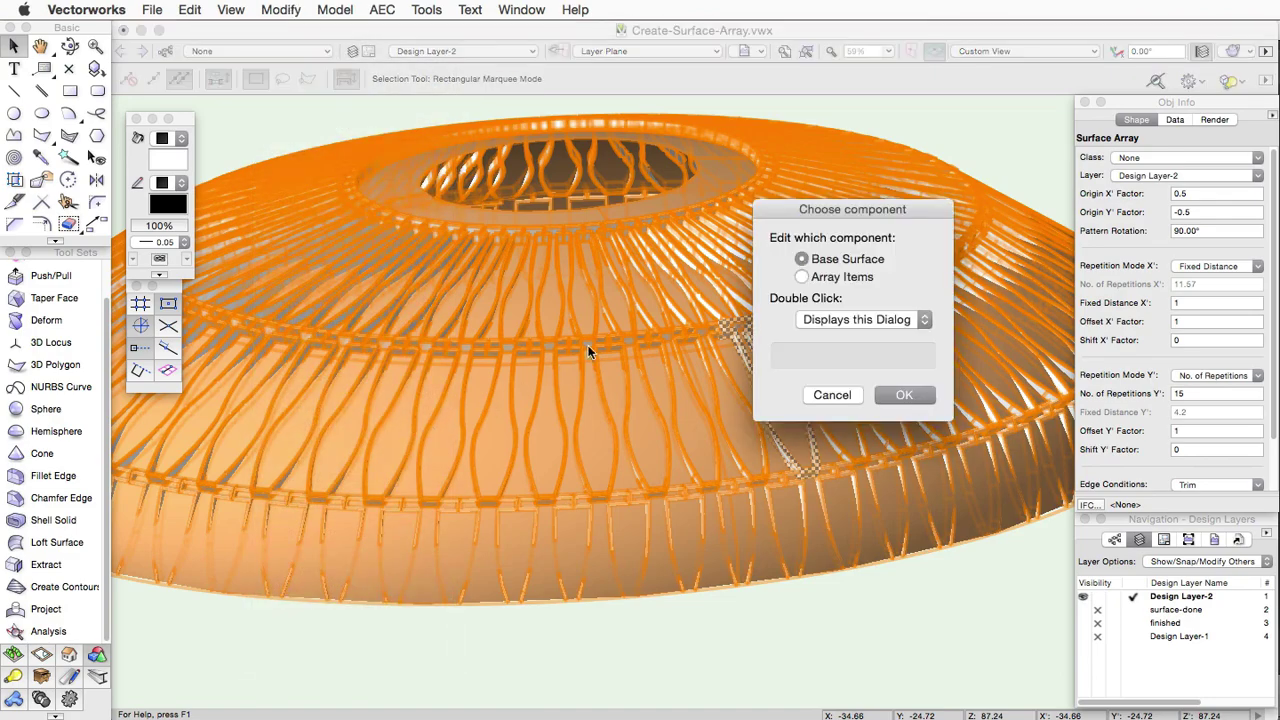
{"action": "left_click", "coordinate": [900, 396]}
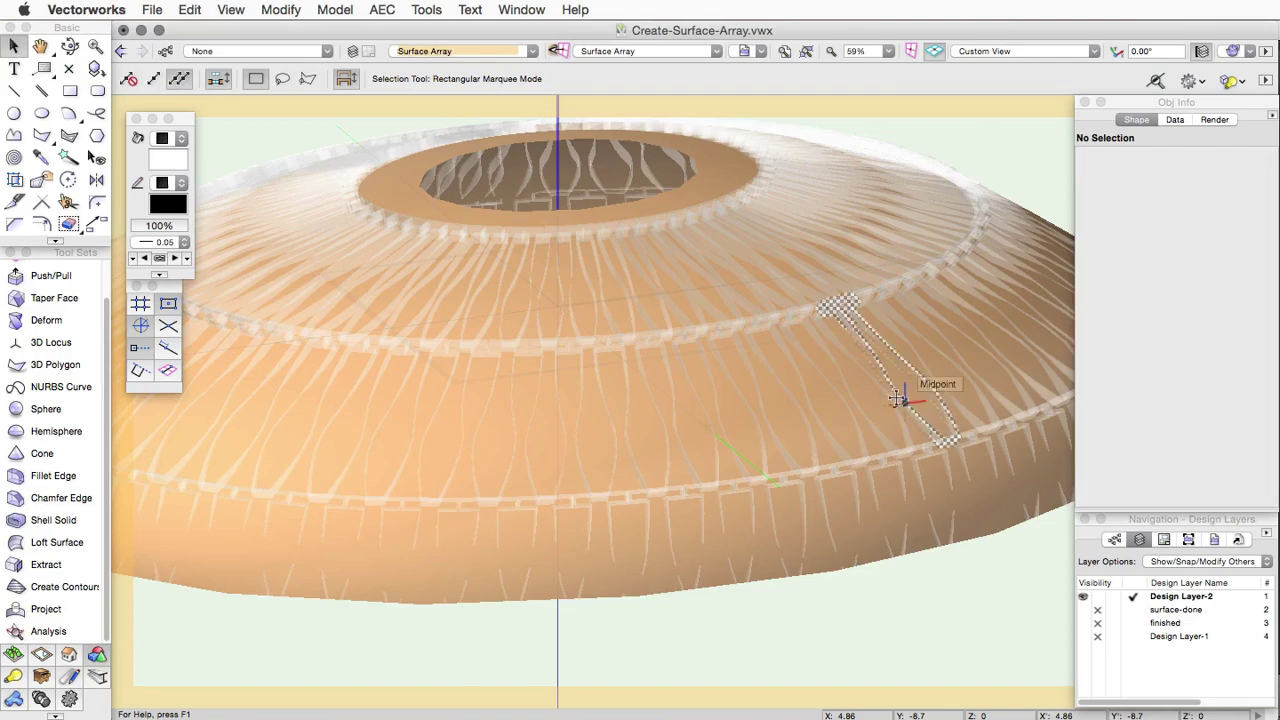
Change the NURBS base surface's fill color to dark grey and exit the base surface editing
{"action": "left_click", "coordinate": [775, 550]}
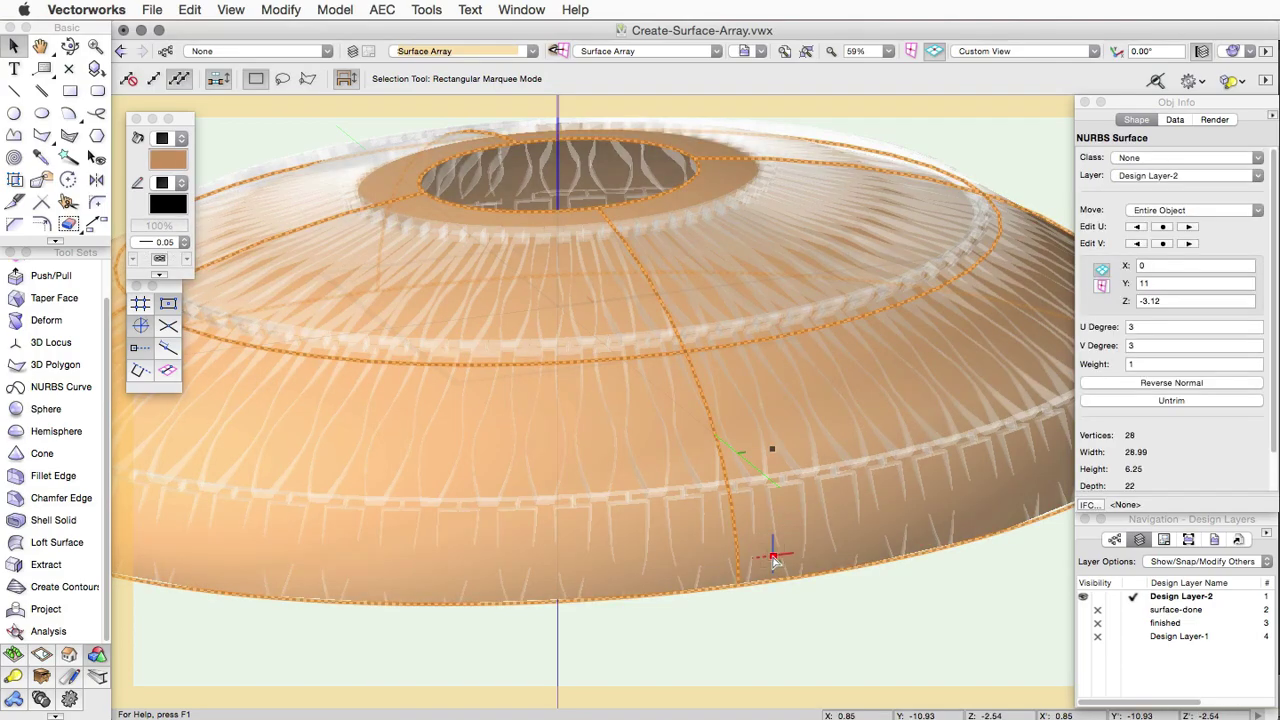
{"action": "left_click", "coordinate": [167, 160]}
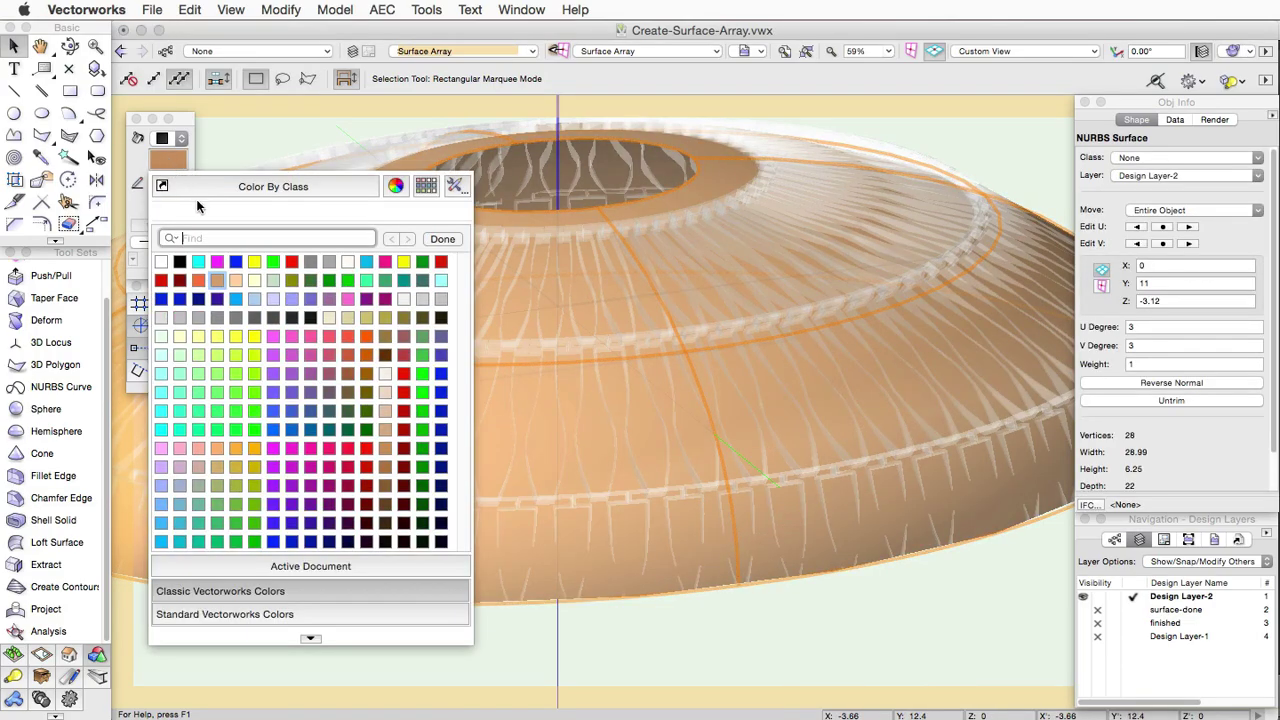
{"action": "left_click", "coordinate": [246, 317]}
{"action": "left_click", "coordinate": [281, 9]}
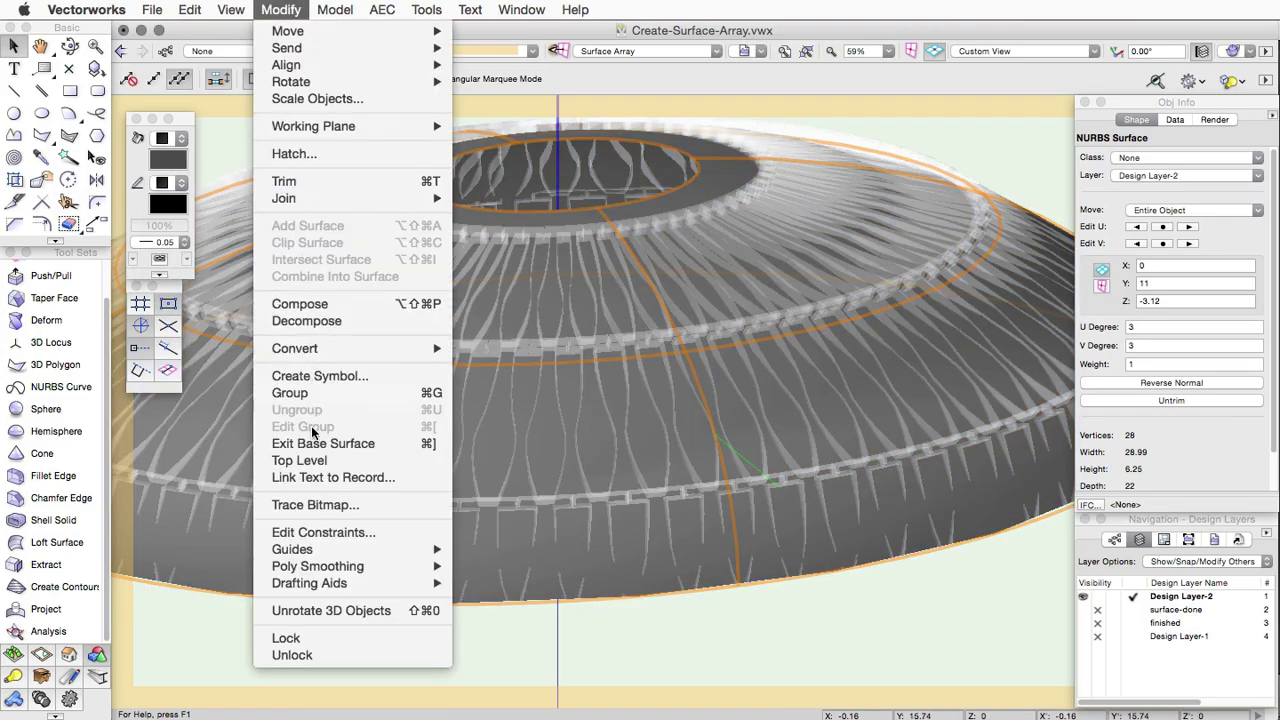
{"action": "left_click", "coordinate": [330, 442]}
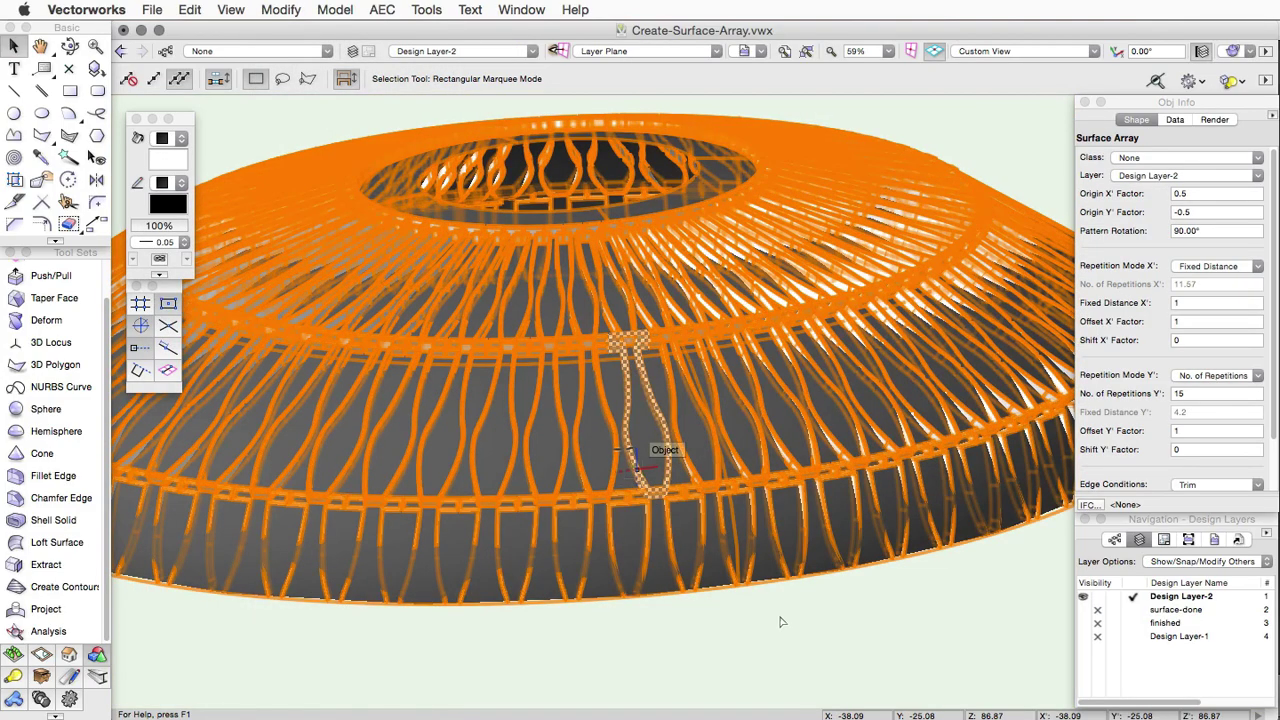
Hide the array's base surface and view the deselected lattice from other angles with the Flyover tool
{"action": "left_click", "coordinate": [780, 620]}
{"action": "key", "text": "shift+c"}
{"action": "left_click", "coordinate": [771, 543]}
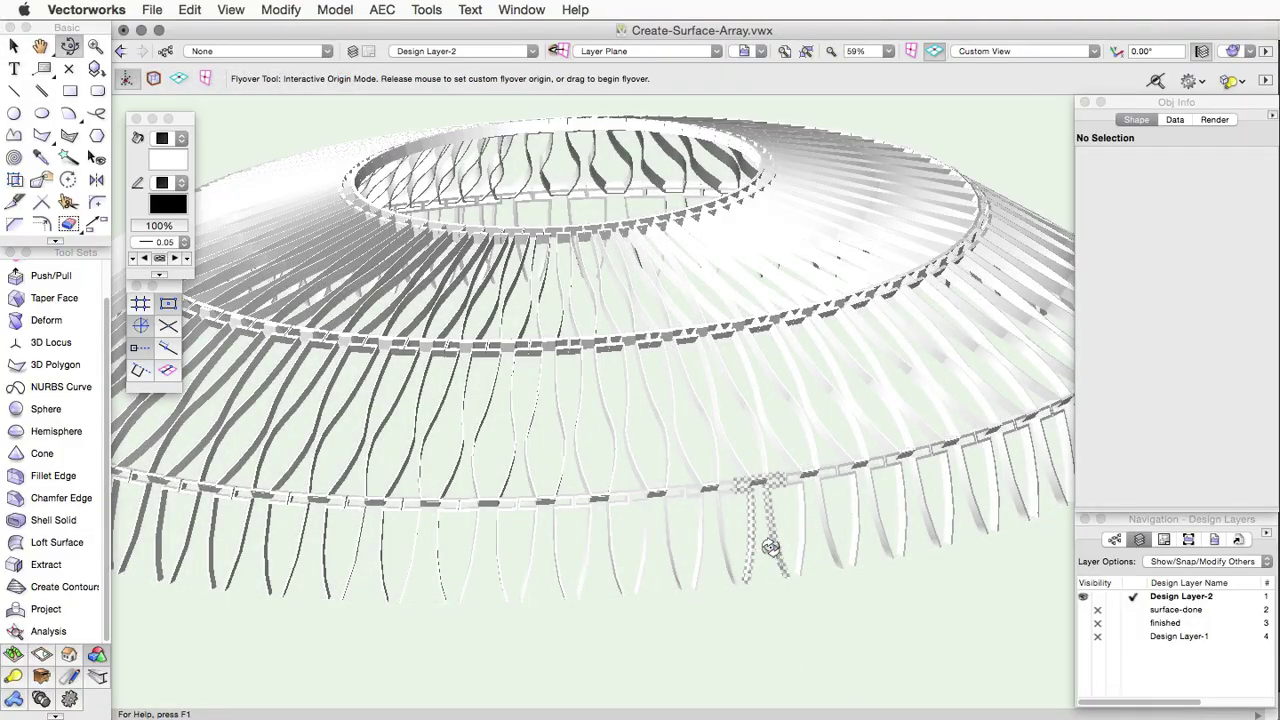